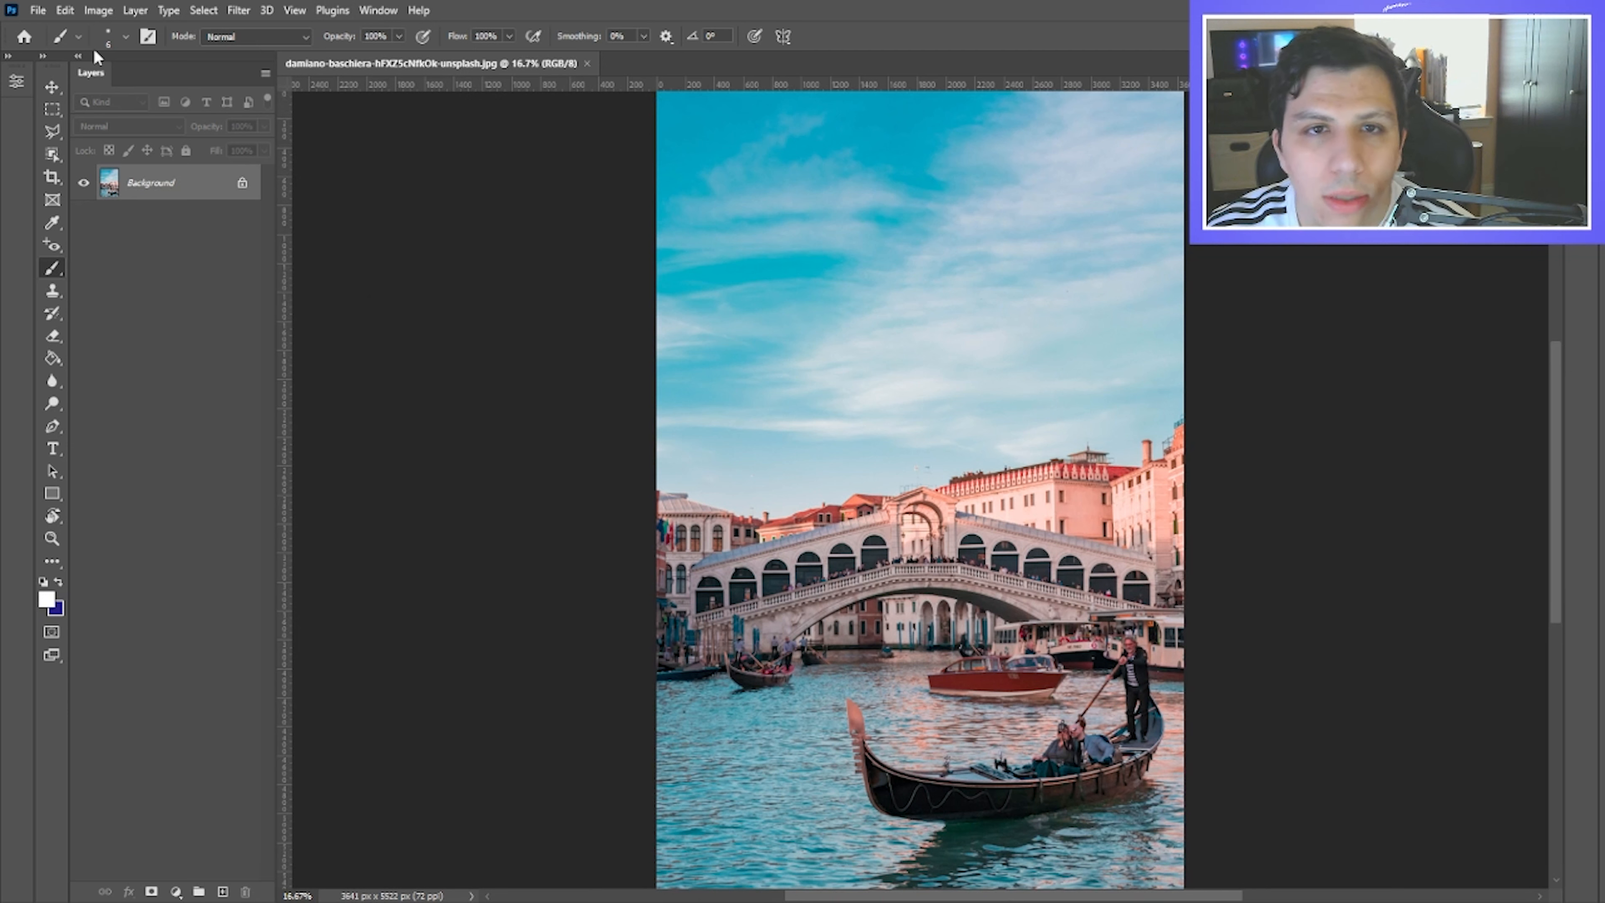
pyautogui.click(65, 11)
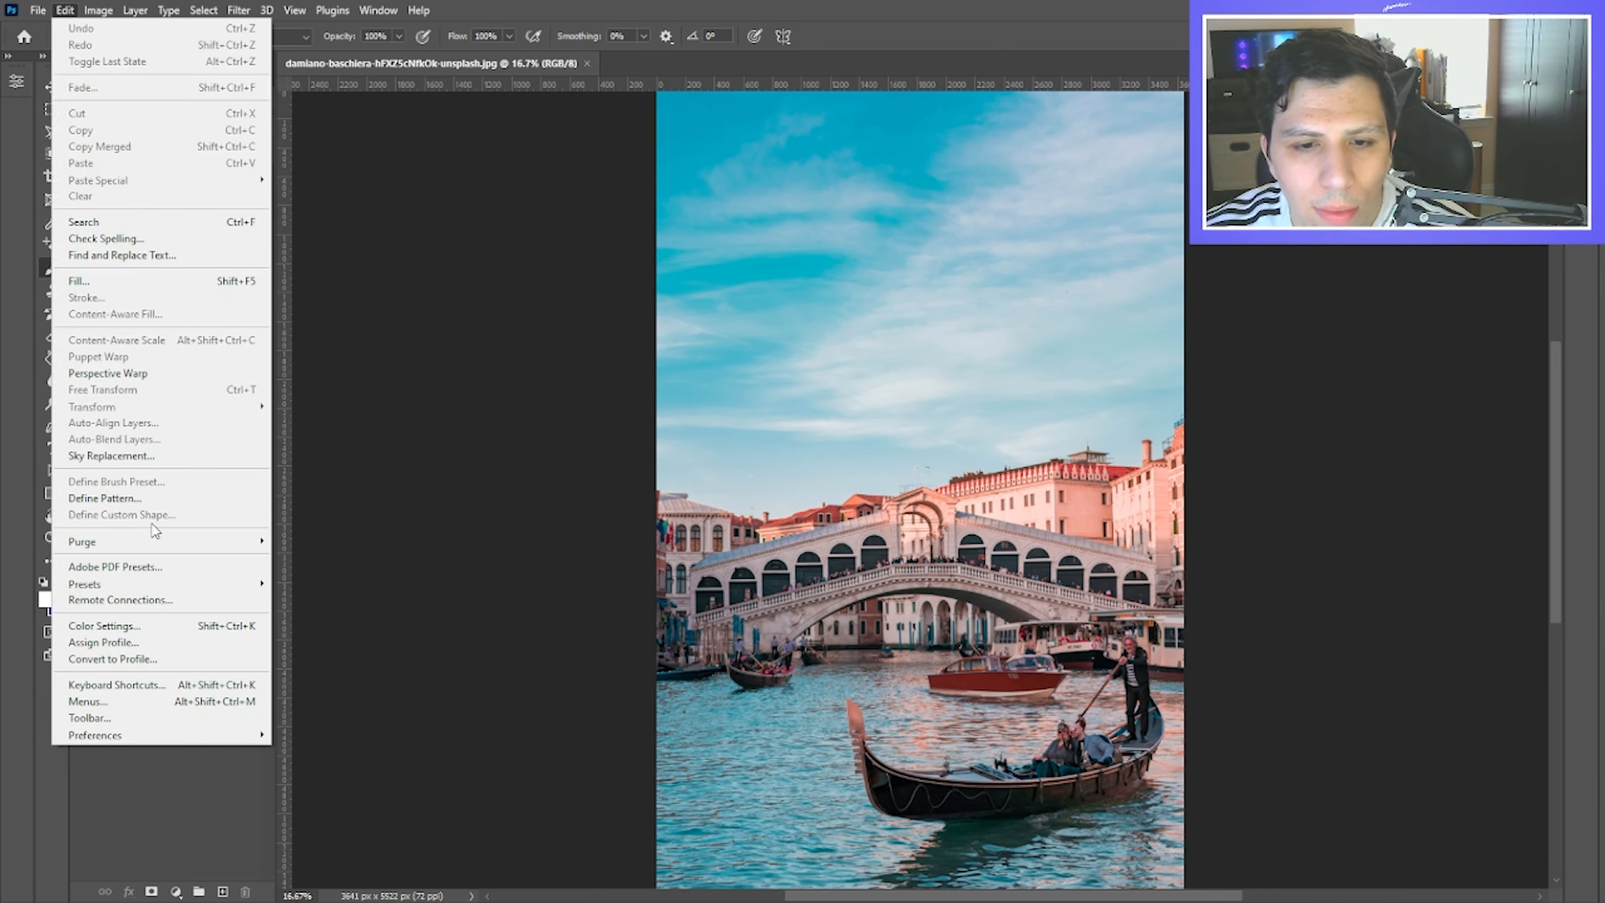
pyautogui.click(140, 456)
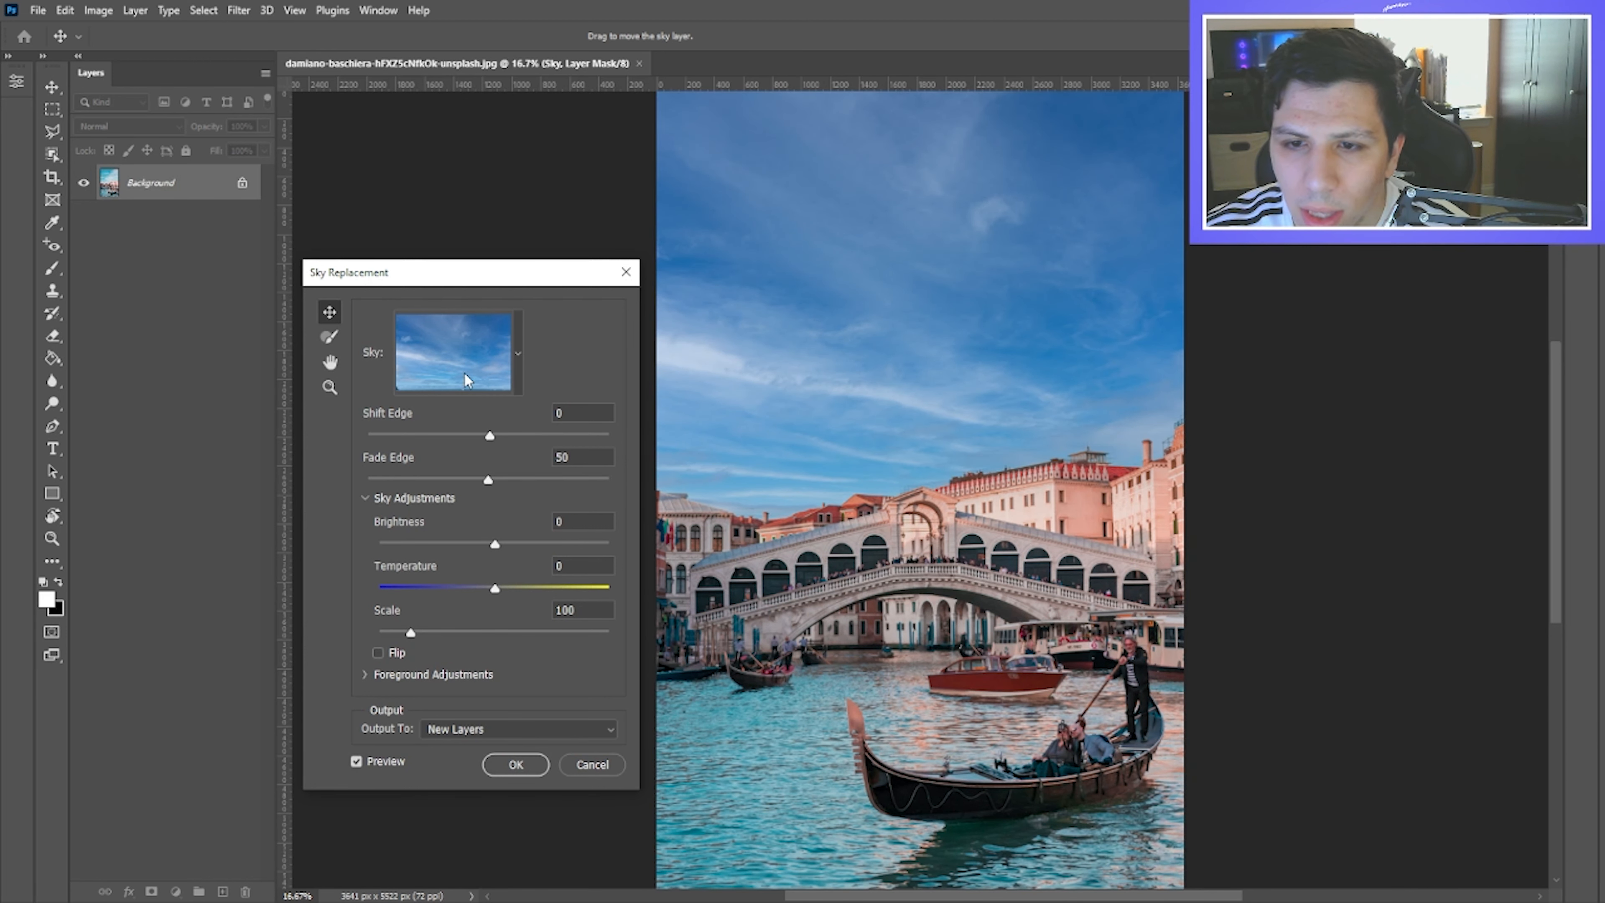
pyautogui.press('Escape')
# Step: Replace the photo's sky with the pink and orange sunset preset using Sky Replacement, output to new layers
pyautogui.click(66, 10)
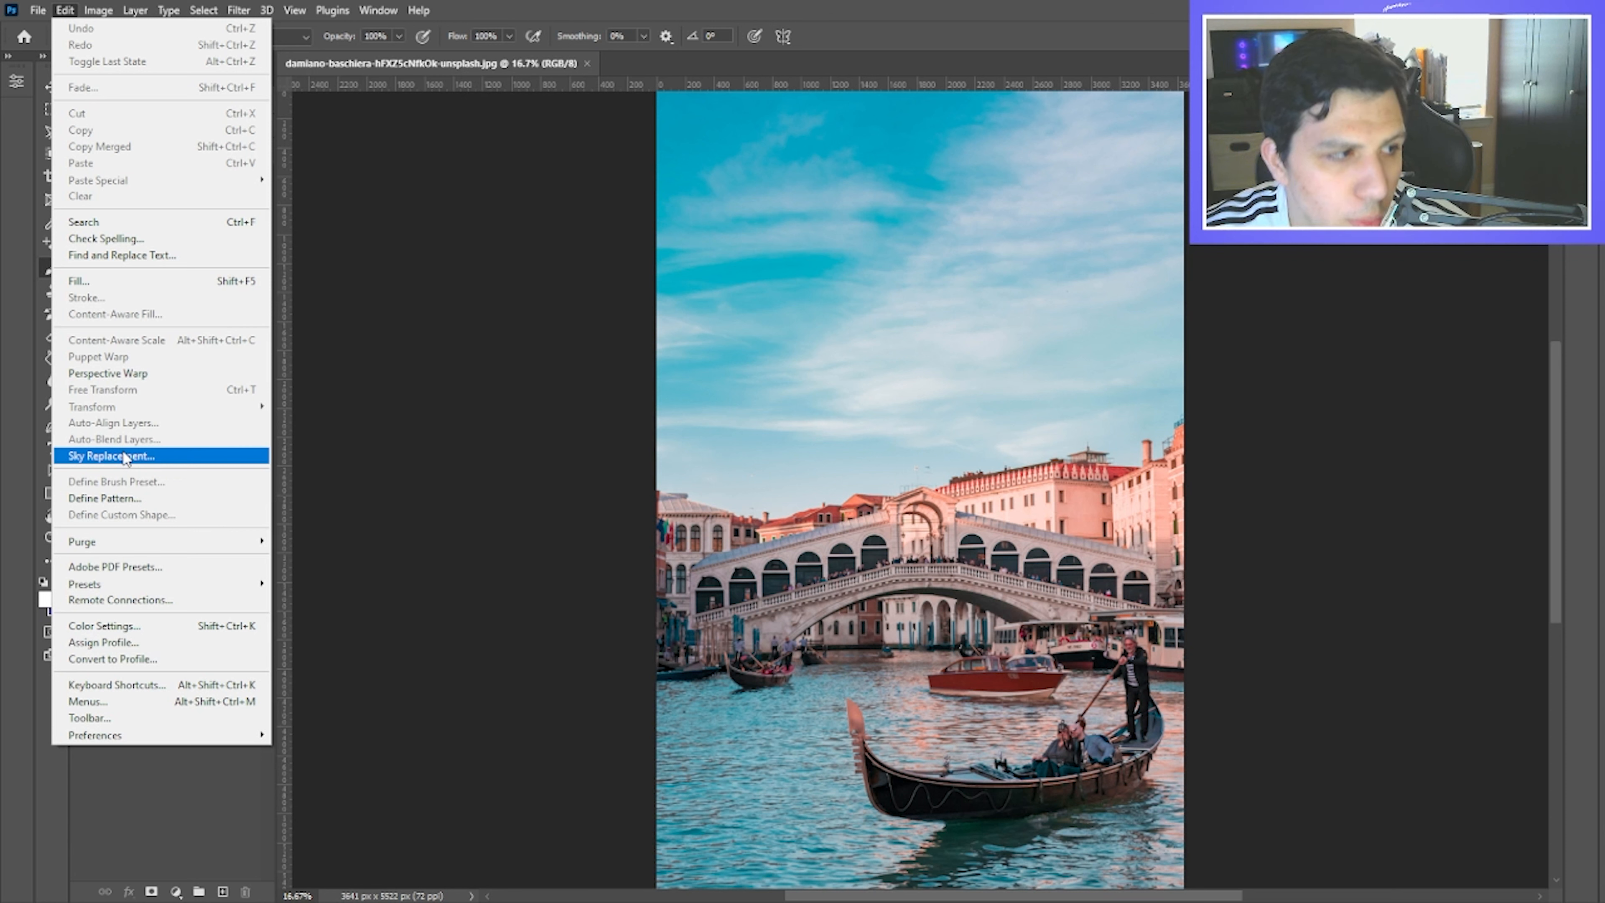
pyautogui.click(125, 456)
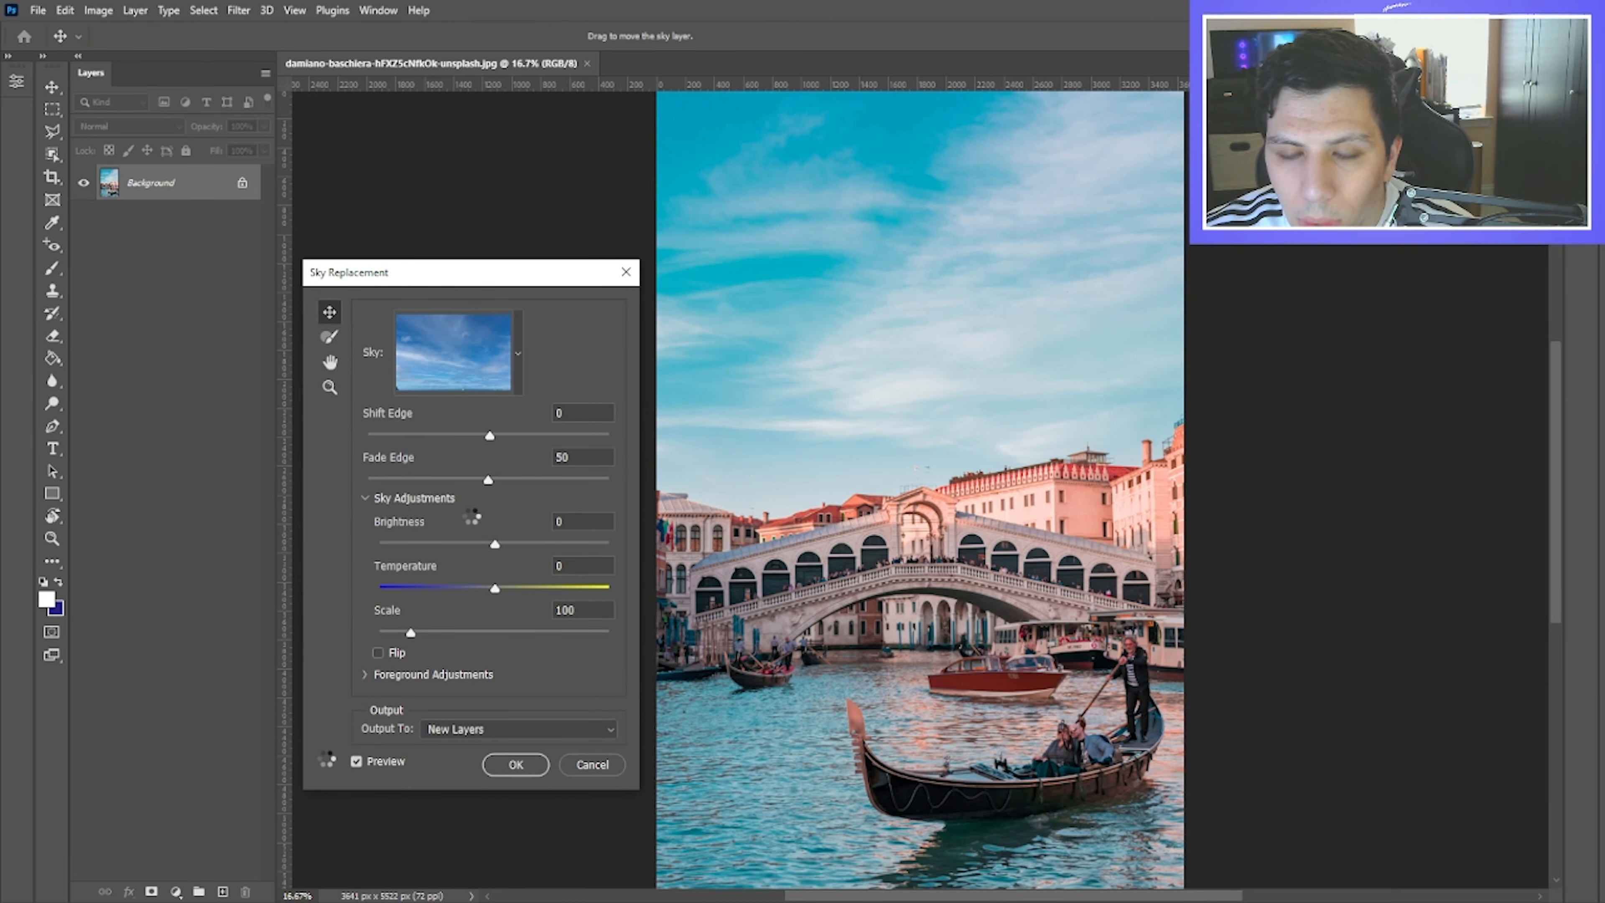
pyautogui.click(519, 353)
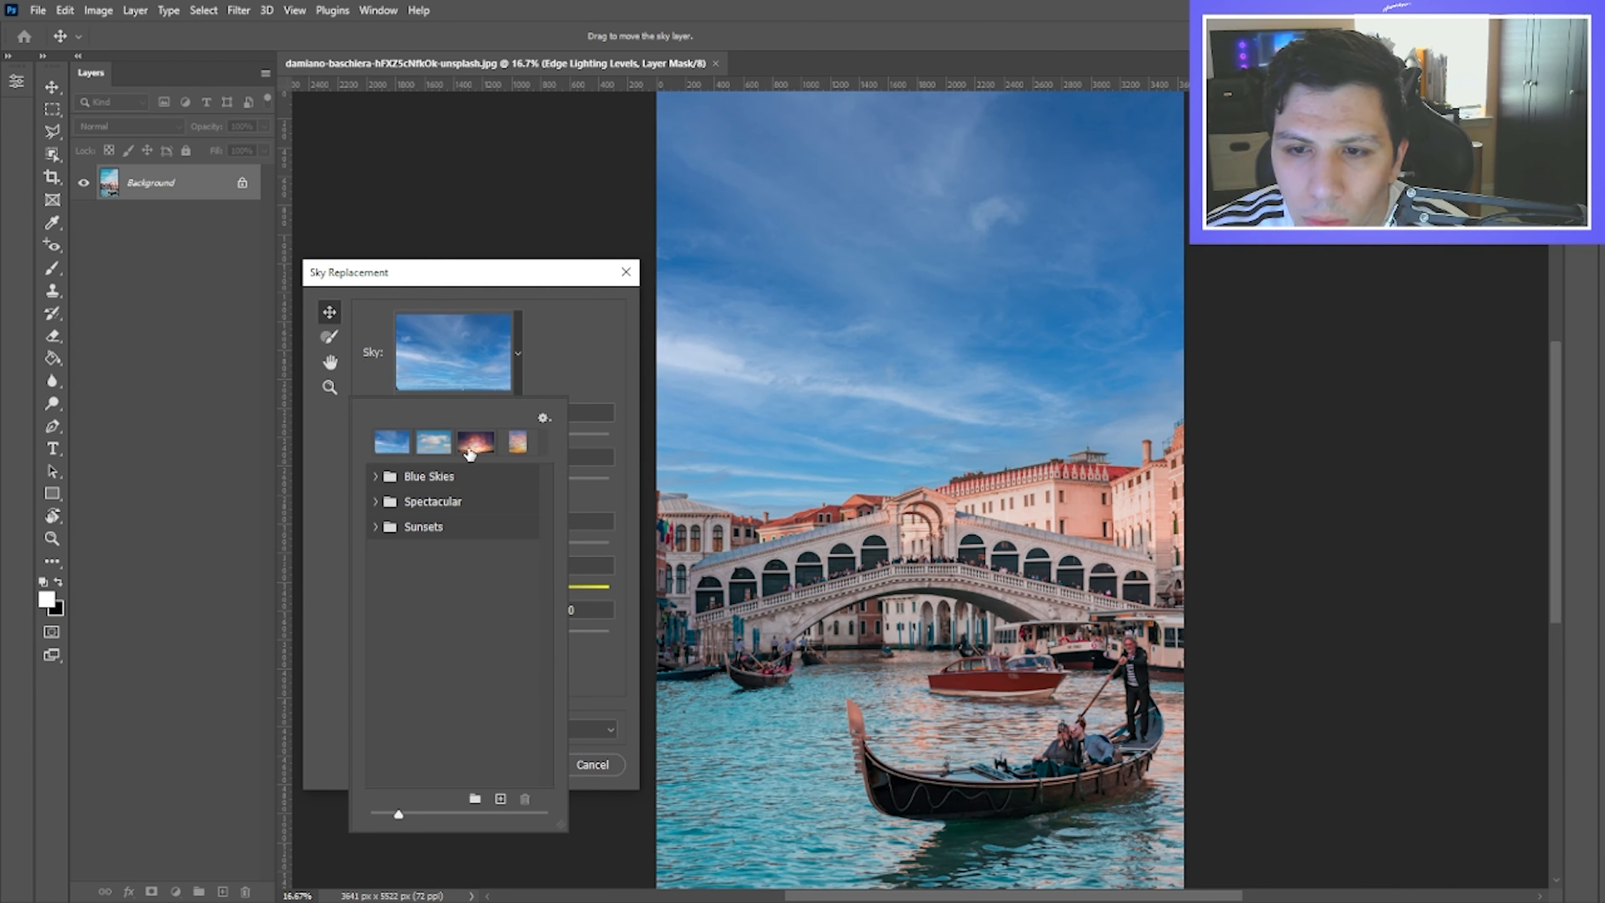
pyautogui.click(465, 455)
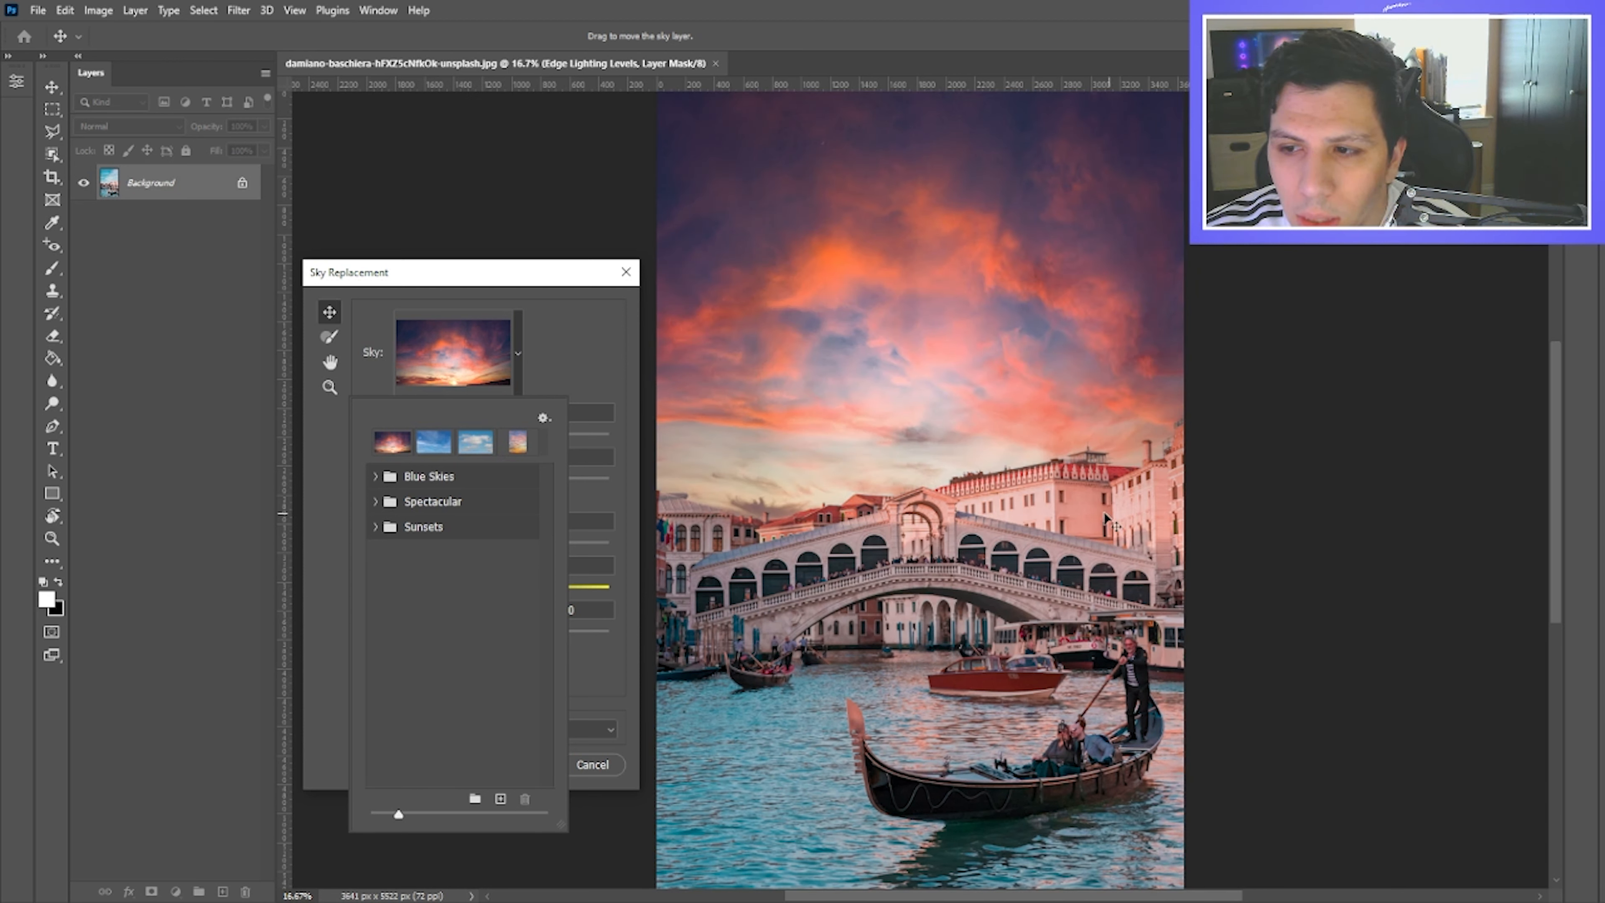
pyautogui.click(545, 299)
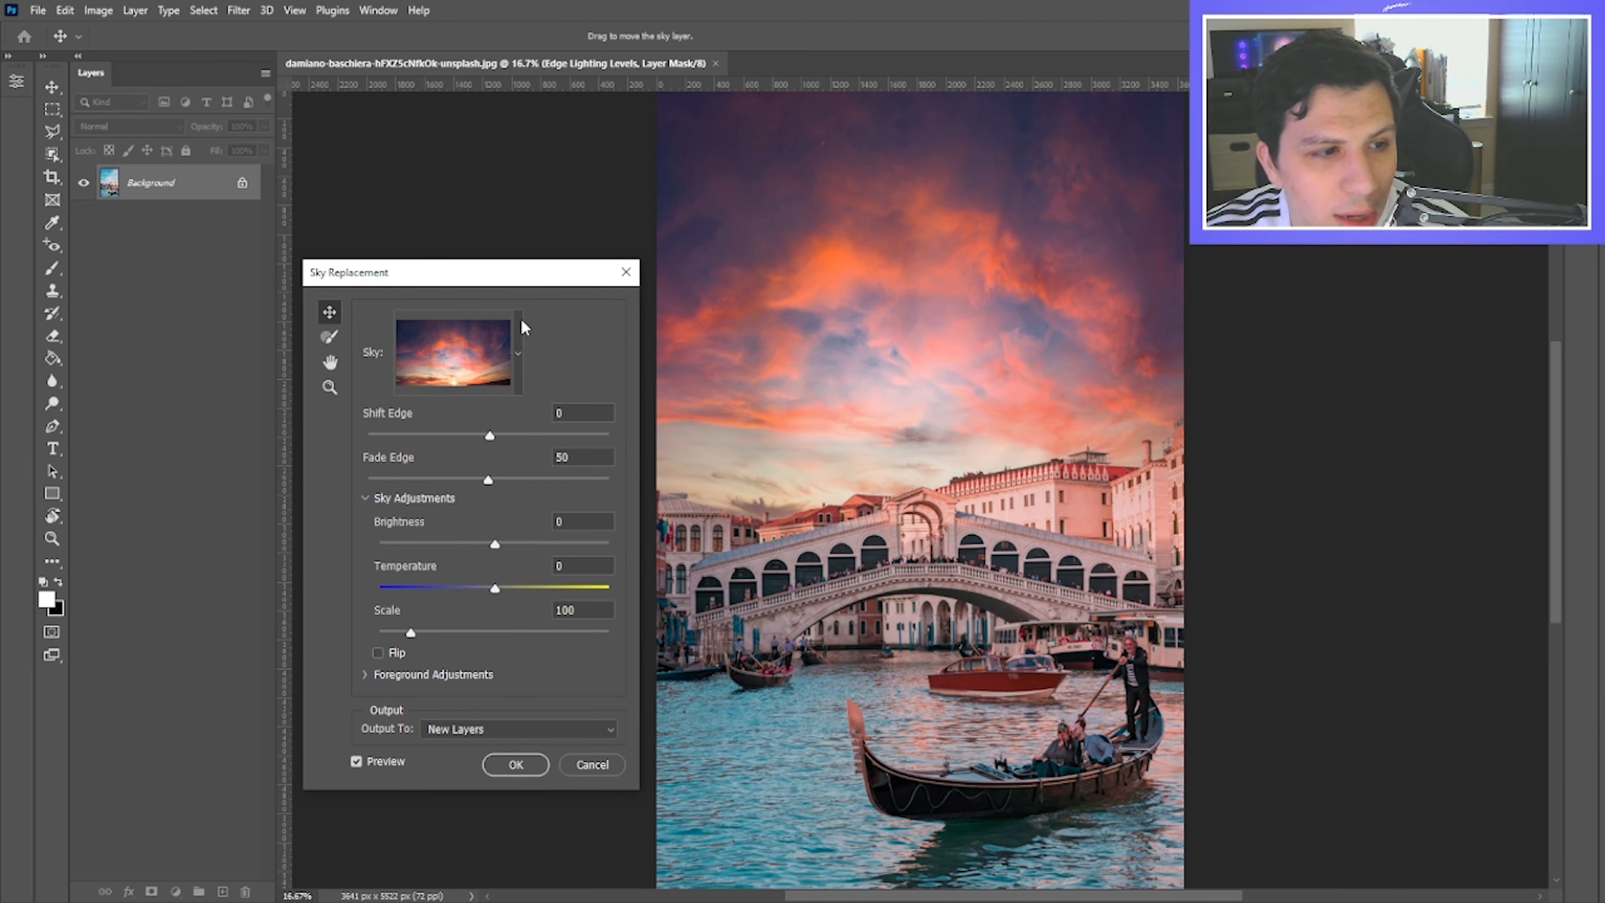
pyautogui.click(517, 772)
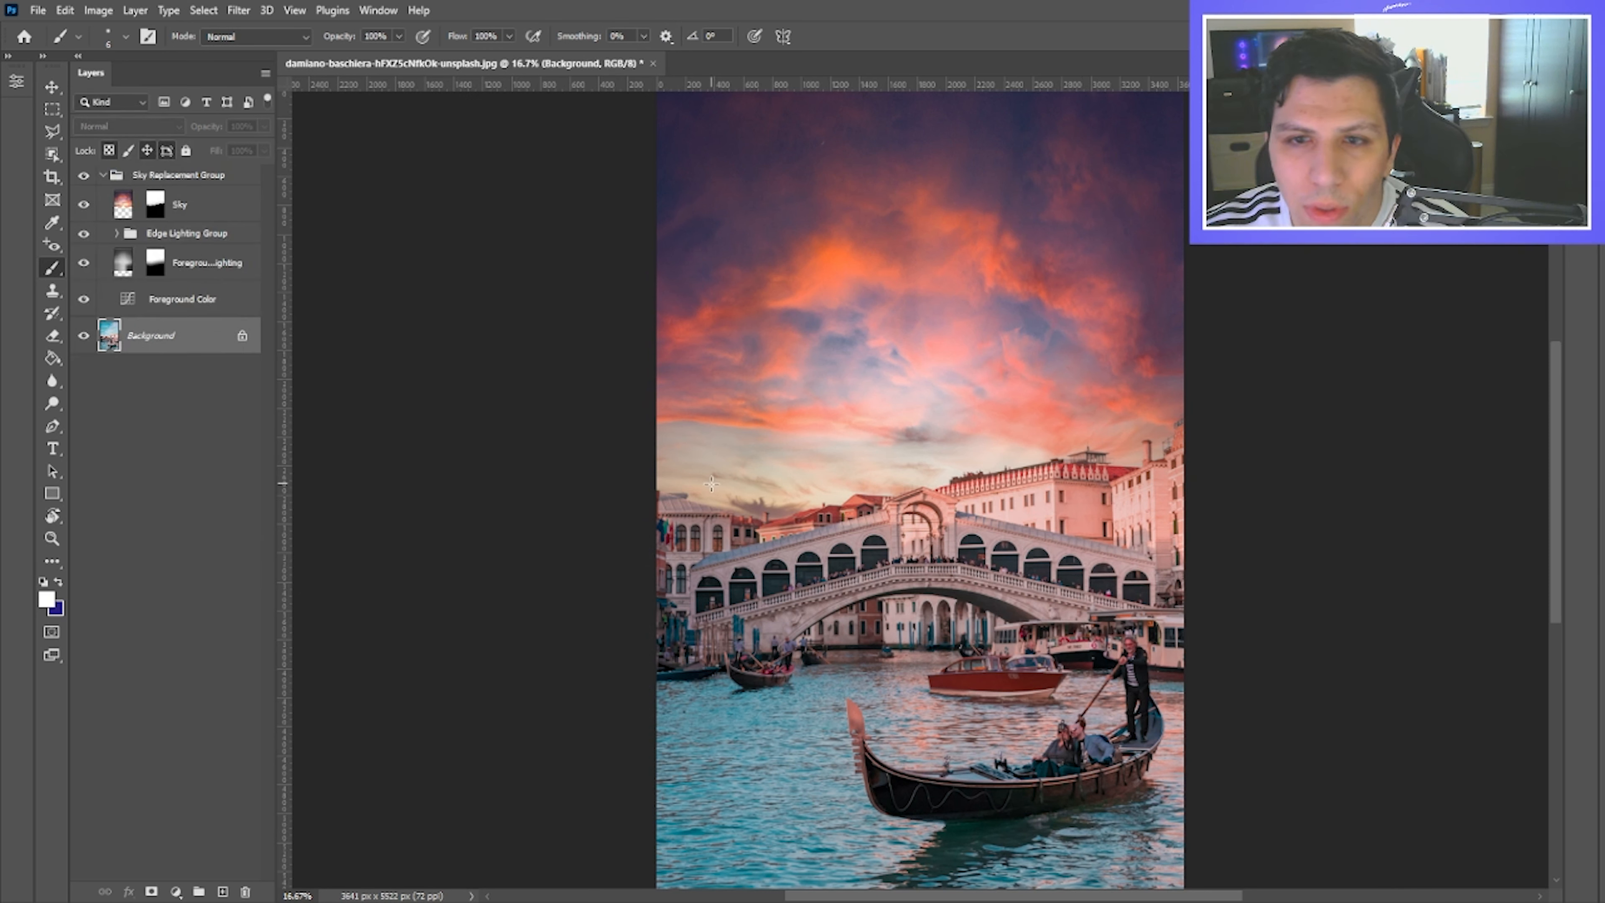
# Step: Hide the Sky Replacement Group together with all the layers inside it
pyautogui.click(66, 10)
pyautogui.click(65, 10)
pyautogui.moveTo(85, 299); pyautogui.dragTo(84, 175)
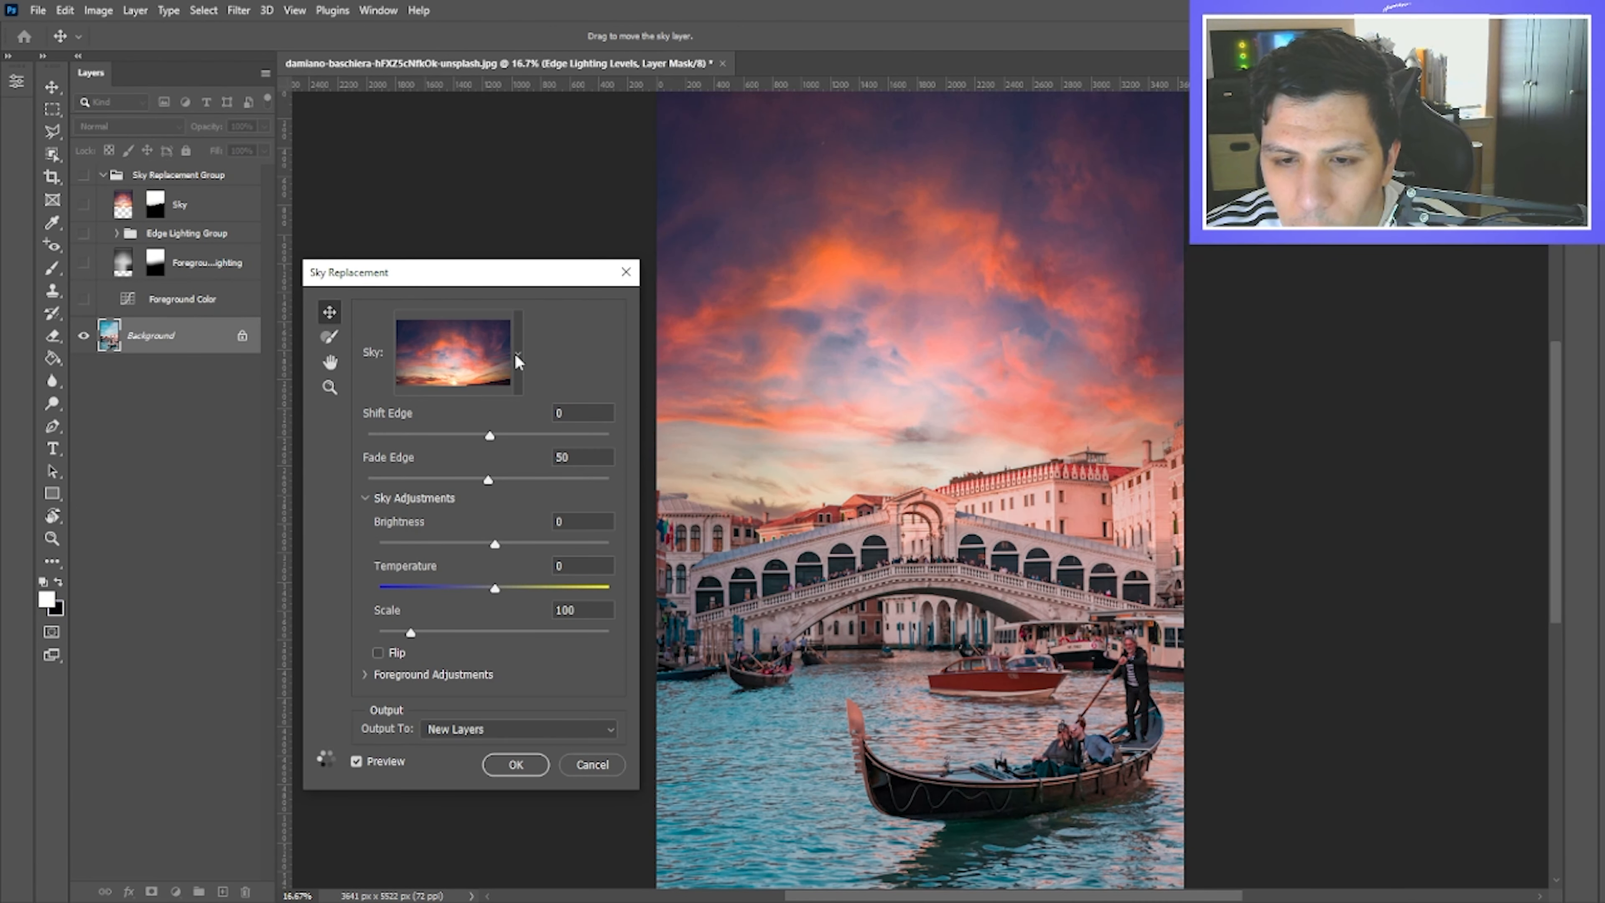
# Step: Open the image import option for adding custom skies to the Sky Replacement presets
pyautogui.click(517, 355)
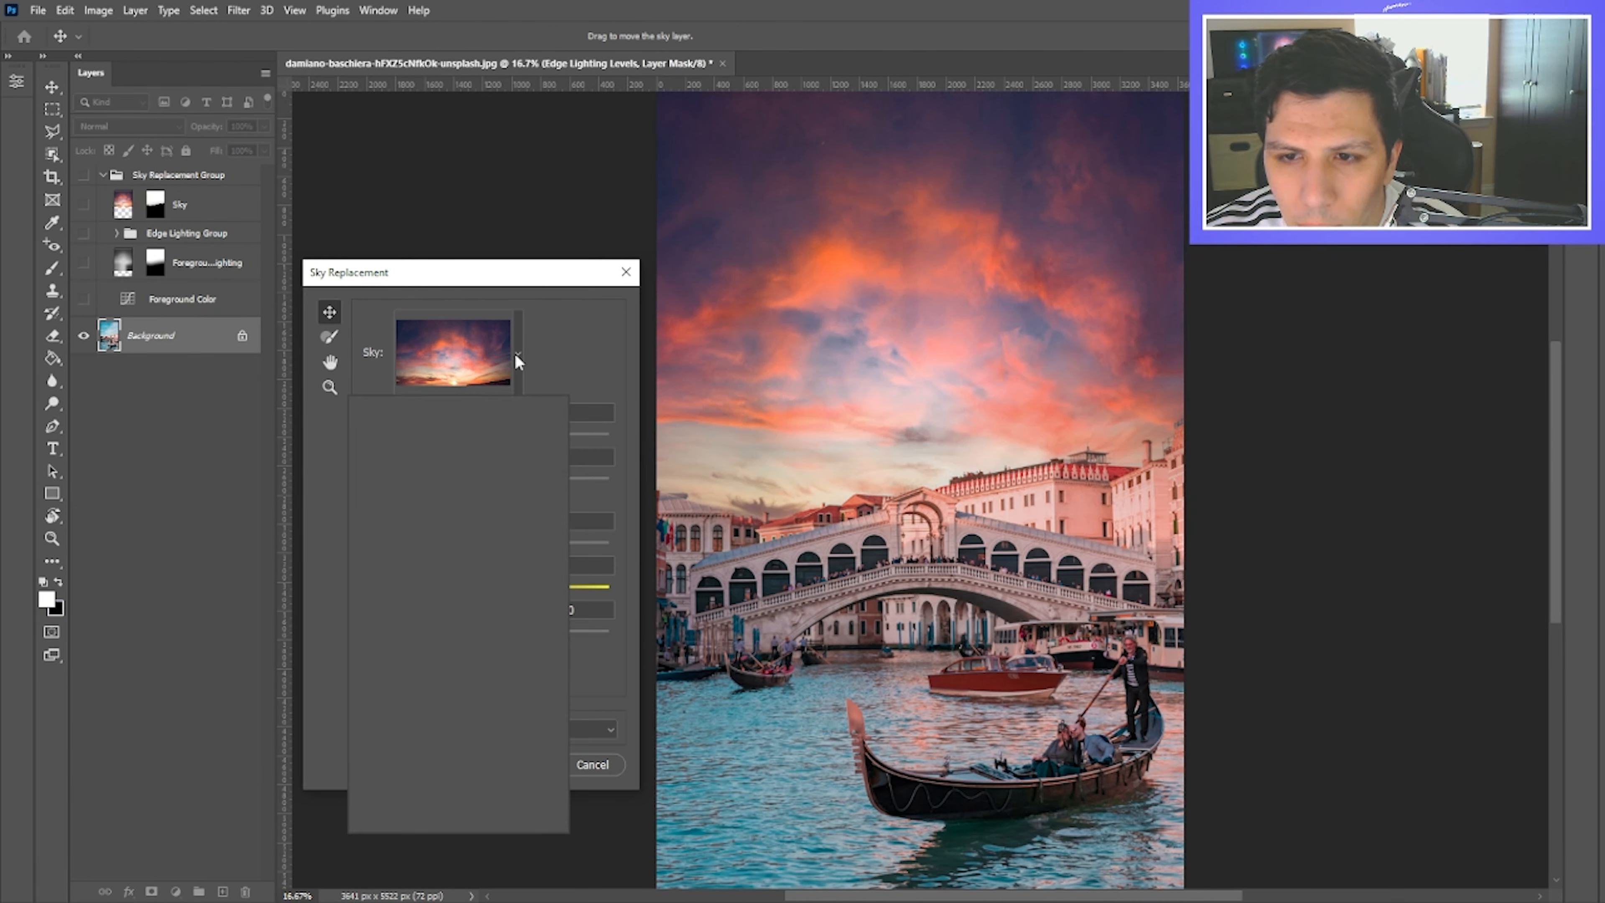
pyautogui.click(542, 419)
pyautogui.click(542, 420)
pyautogui.click(542, 420)
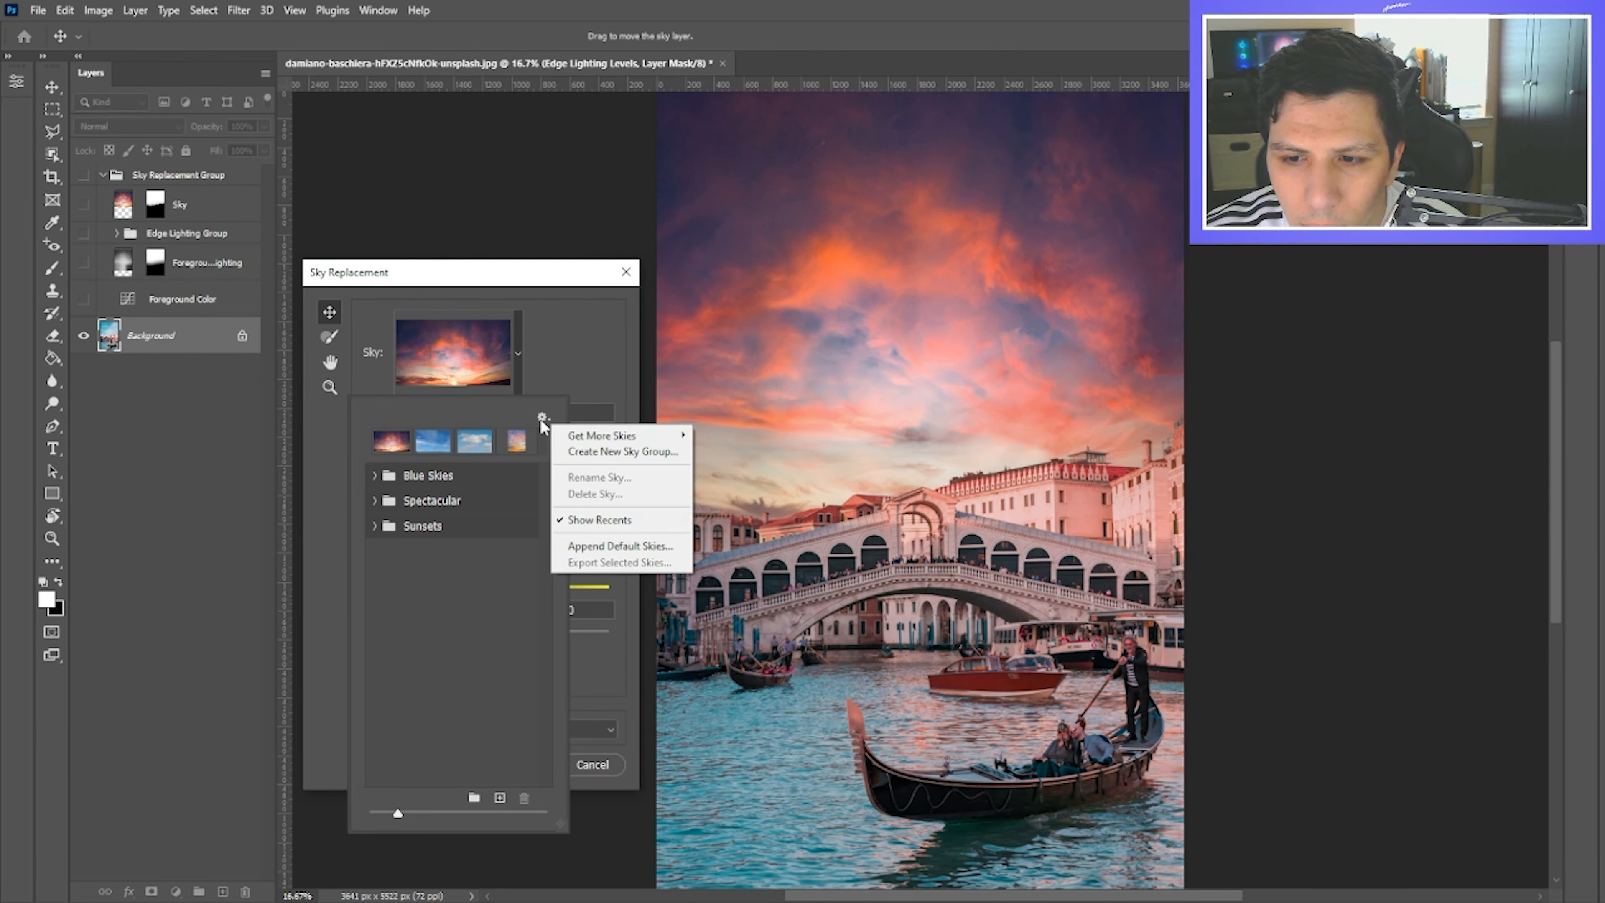
pyautogui.moveTo(594, 436)
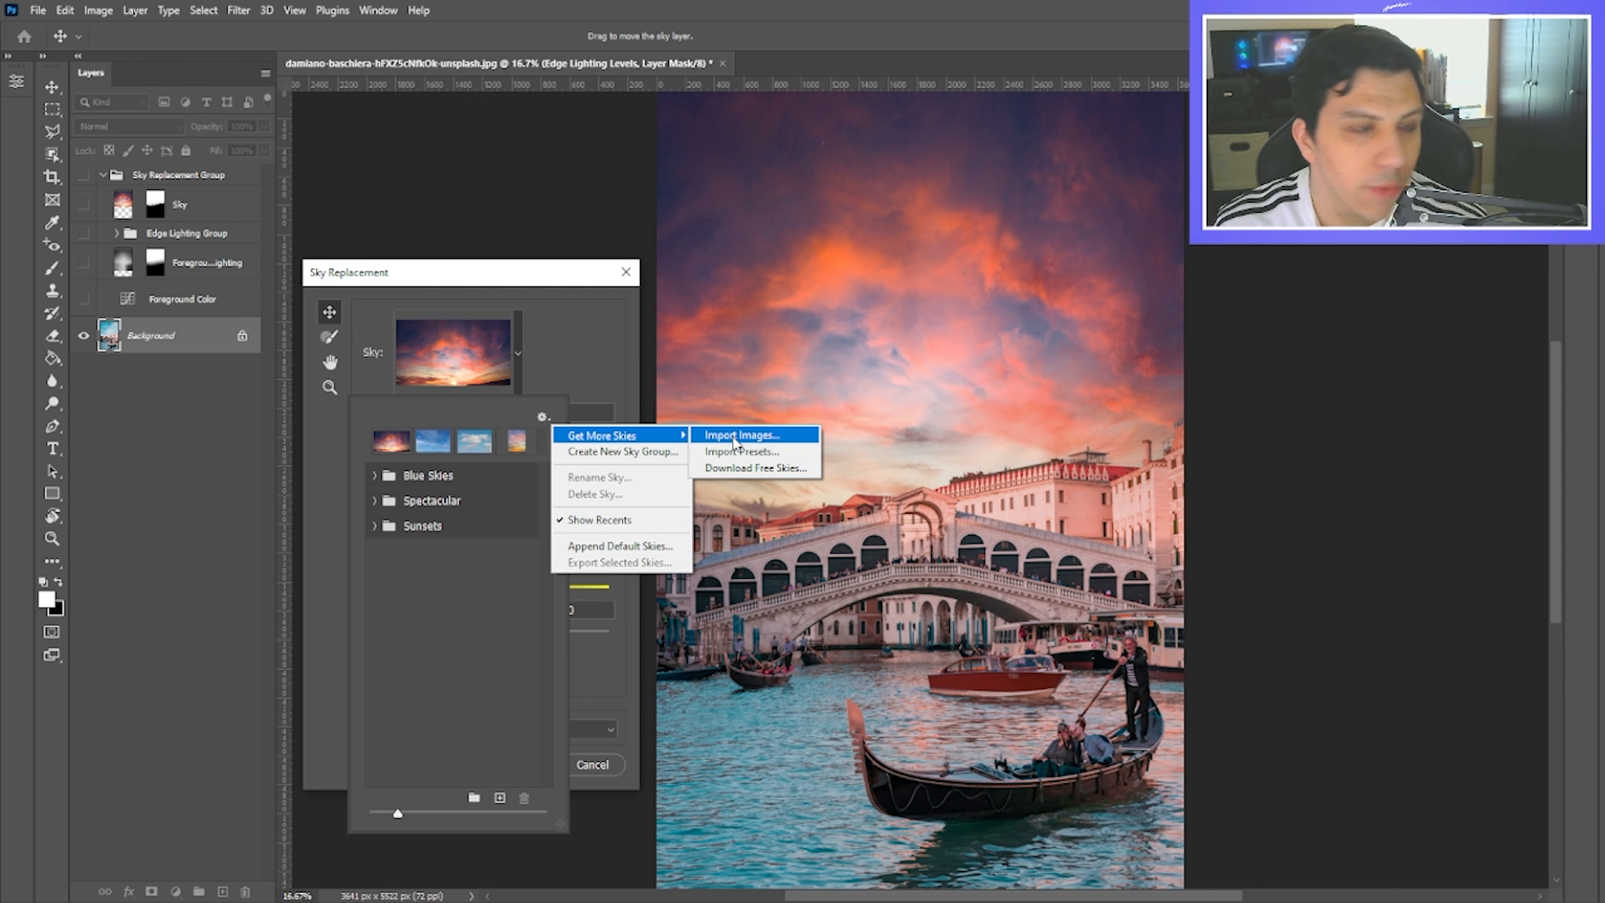
pyautogui.click(734, 436)
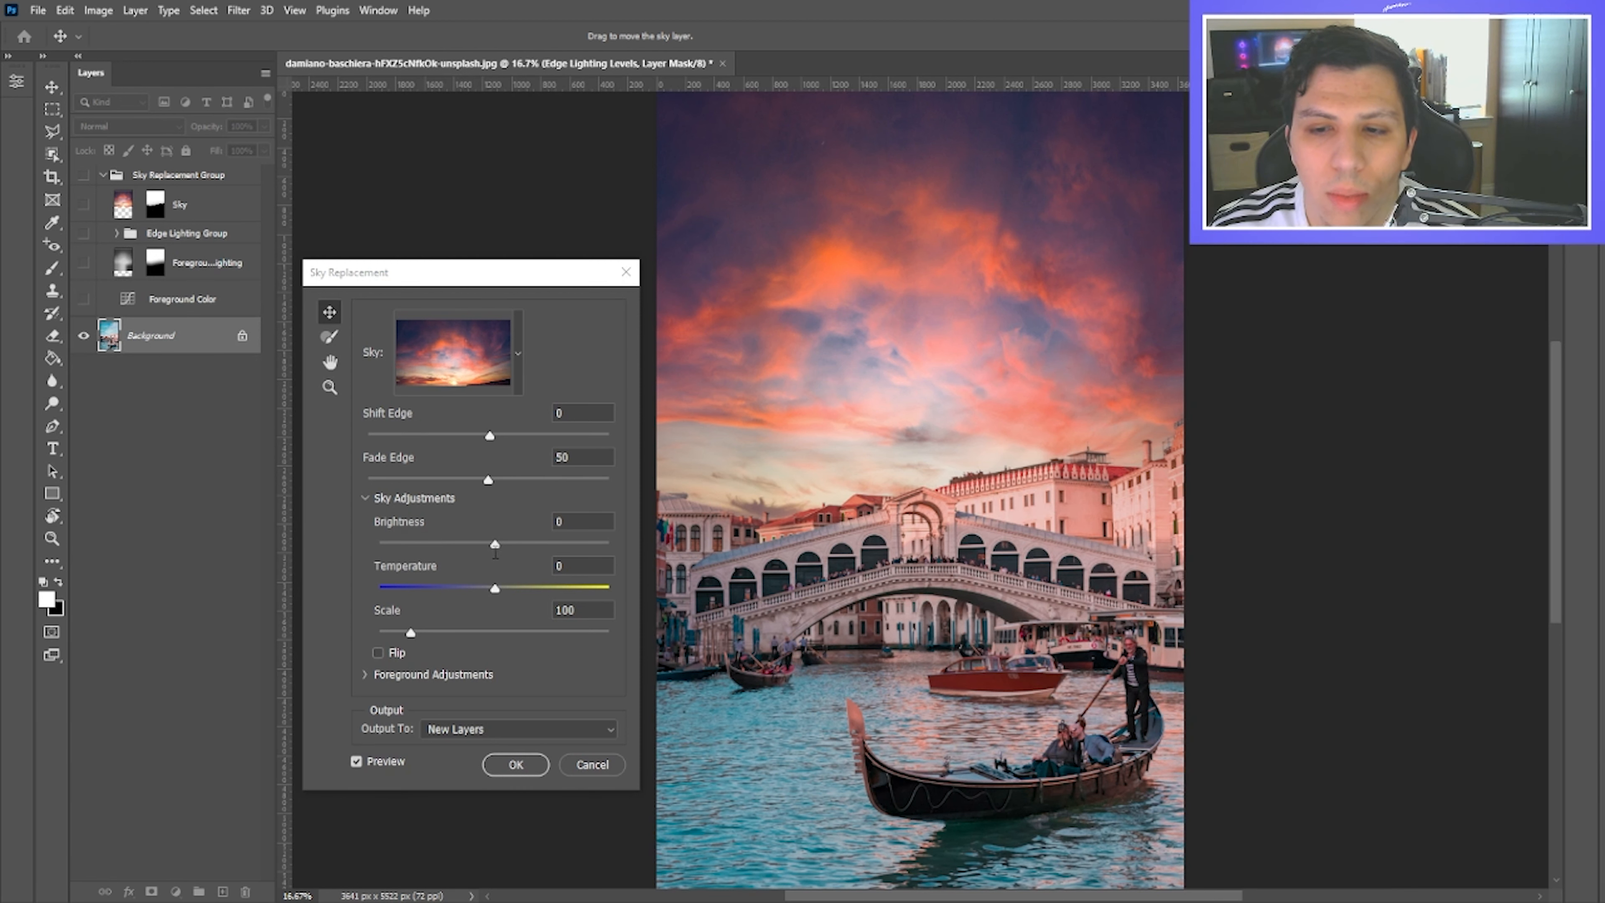
# Step: Set the sky's brightness to 19, try temperatures of -100, 3 and 100, and set the temperature to 0
pyautogui.moveTo(493, 544); pyautogui.dragTo(516, 545)
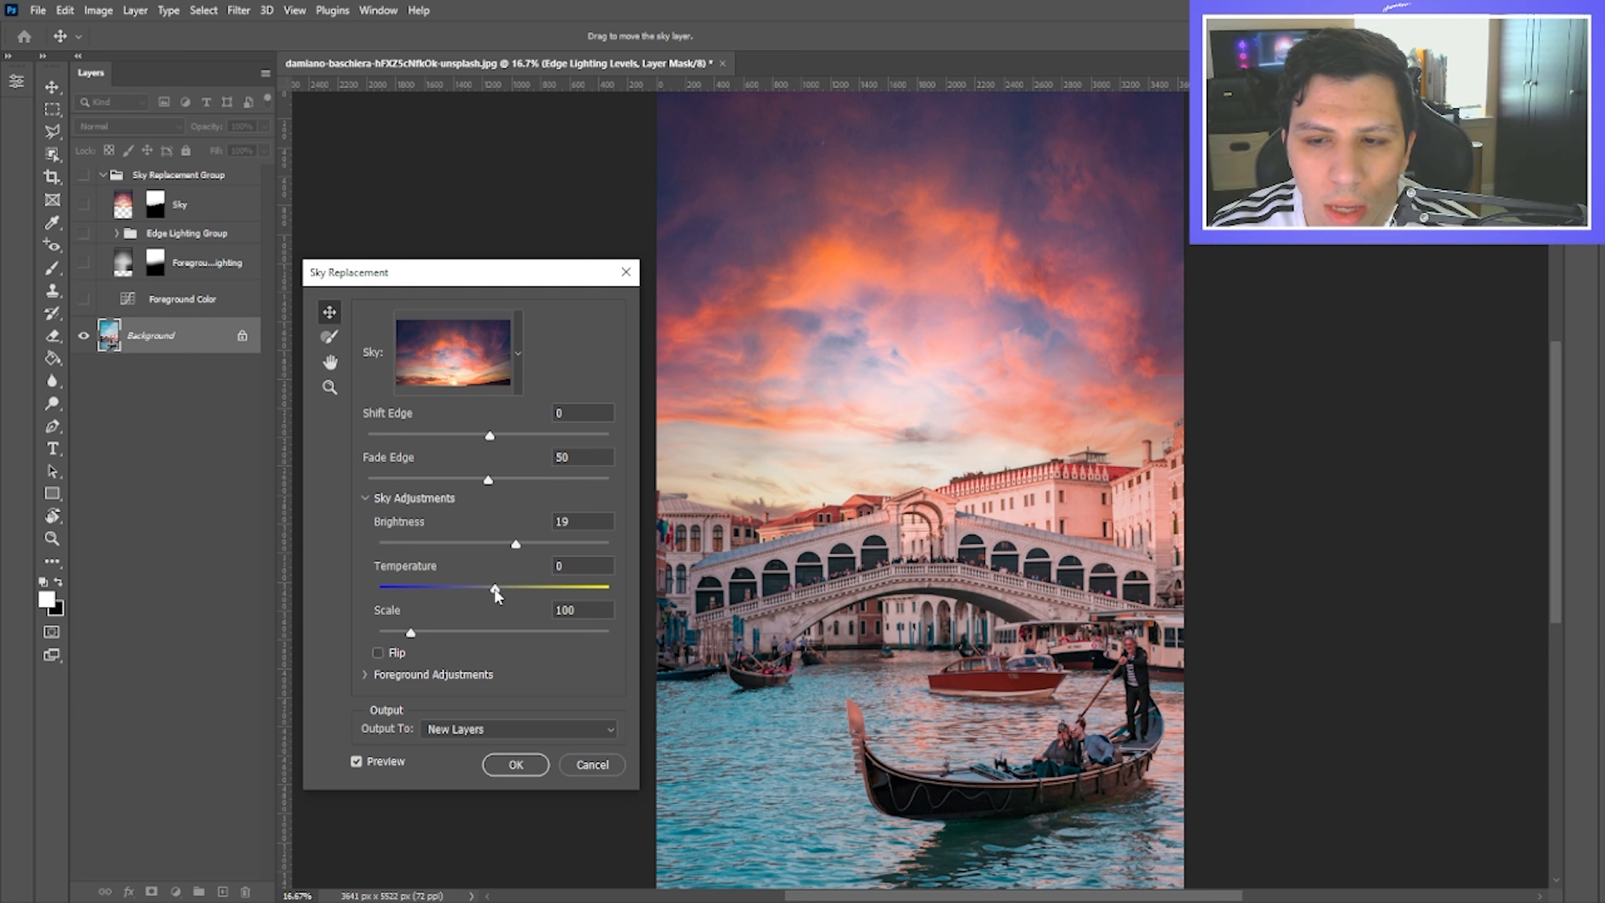
pyautogui.moveTo(495, 593); pyautogui.dragTo(381, 593)
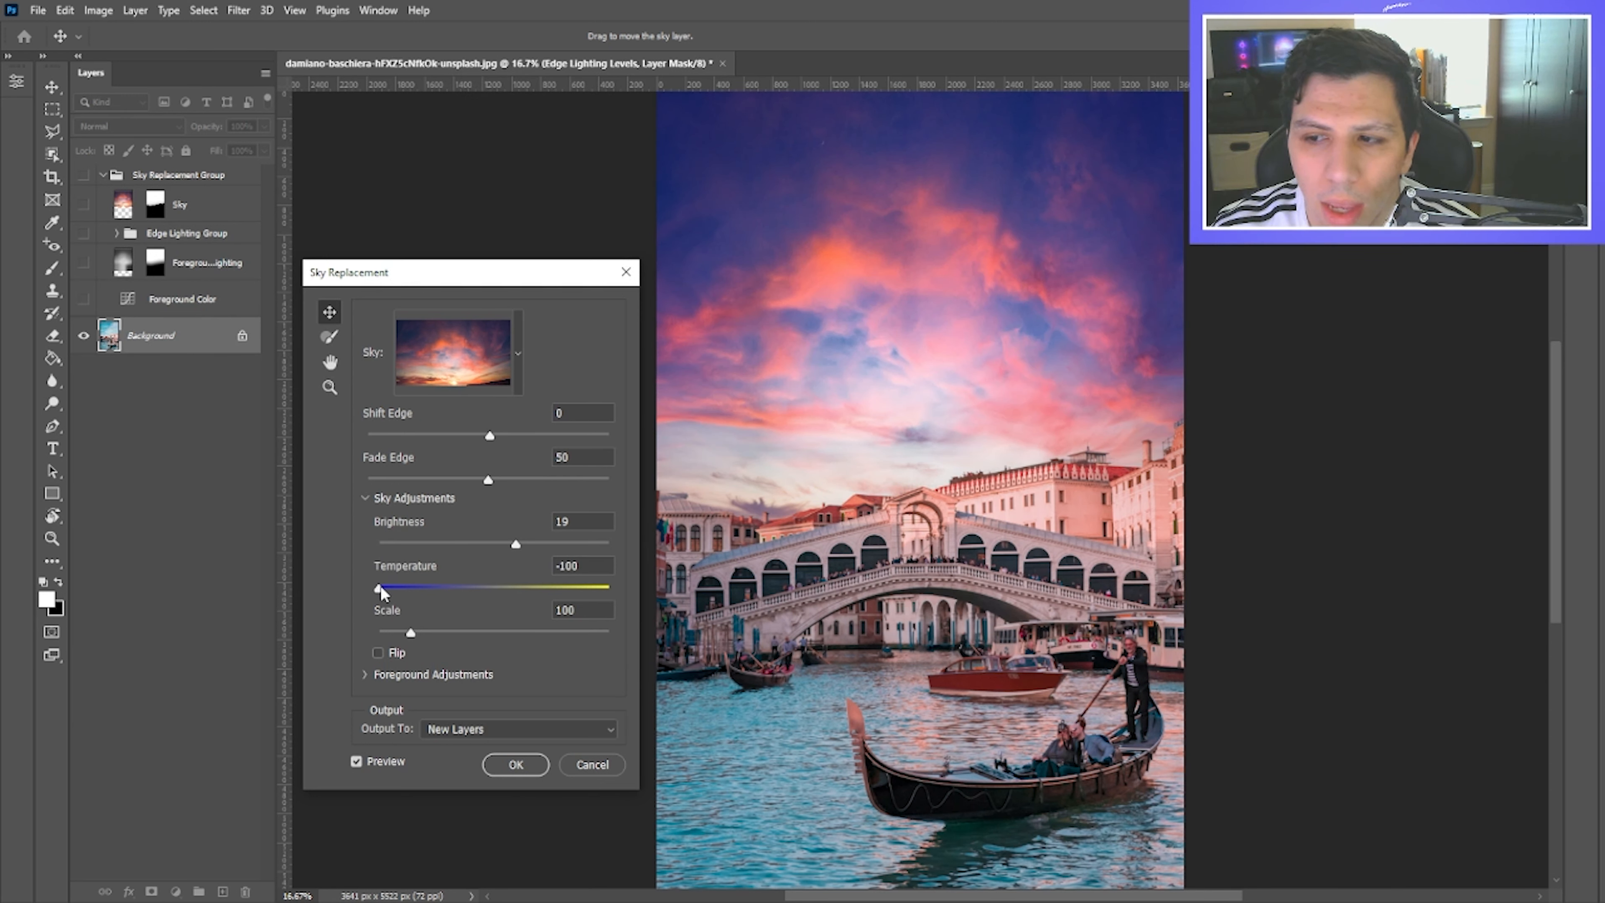
pyautogui.moveTo(383, 594); pyautogui.dragTo(657, 594)
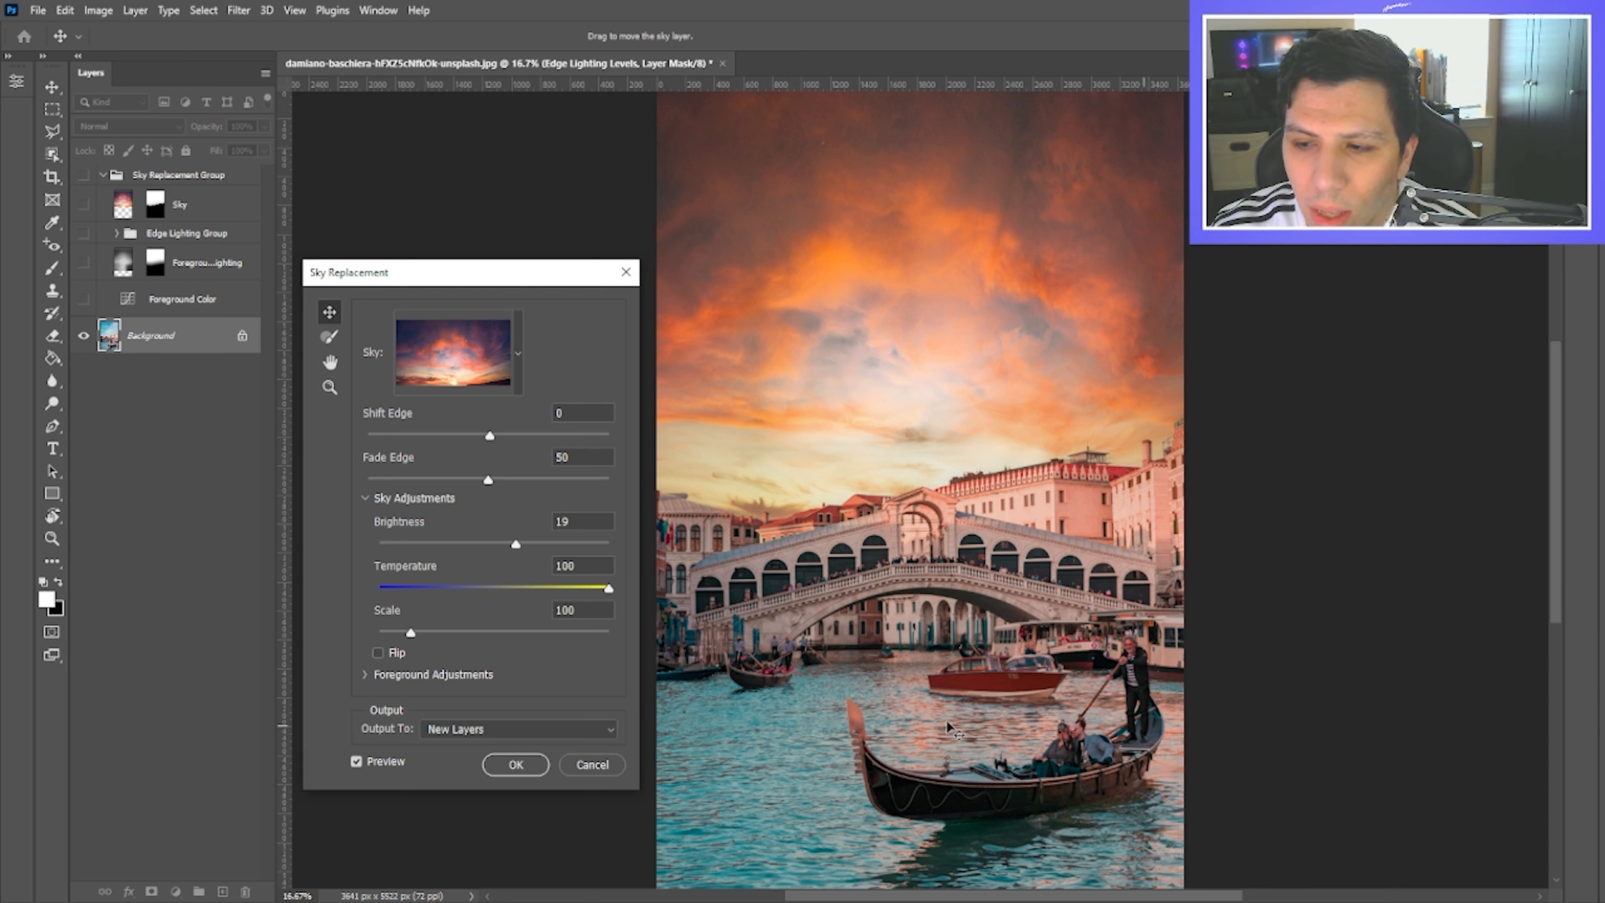
pyautogui.moveTo(607, 588); pyautogui.dragTo(498, 589)
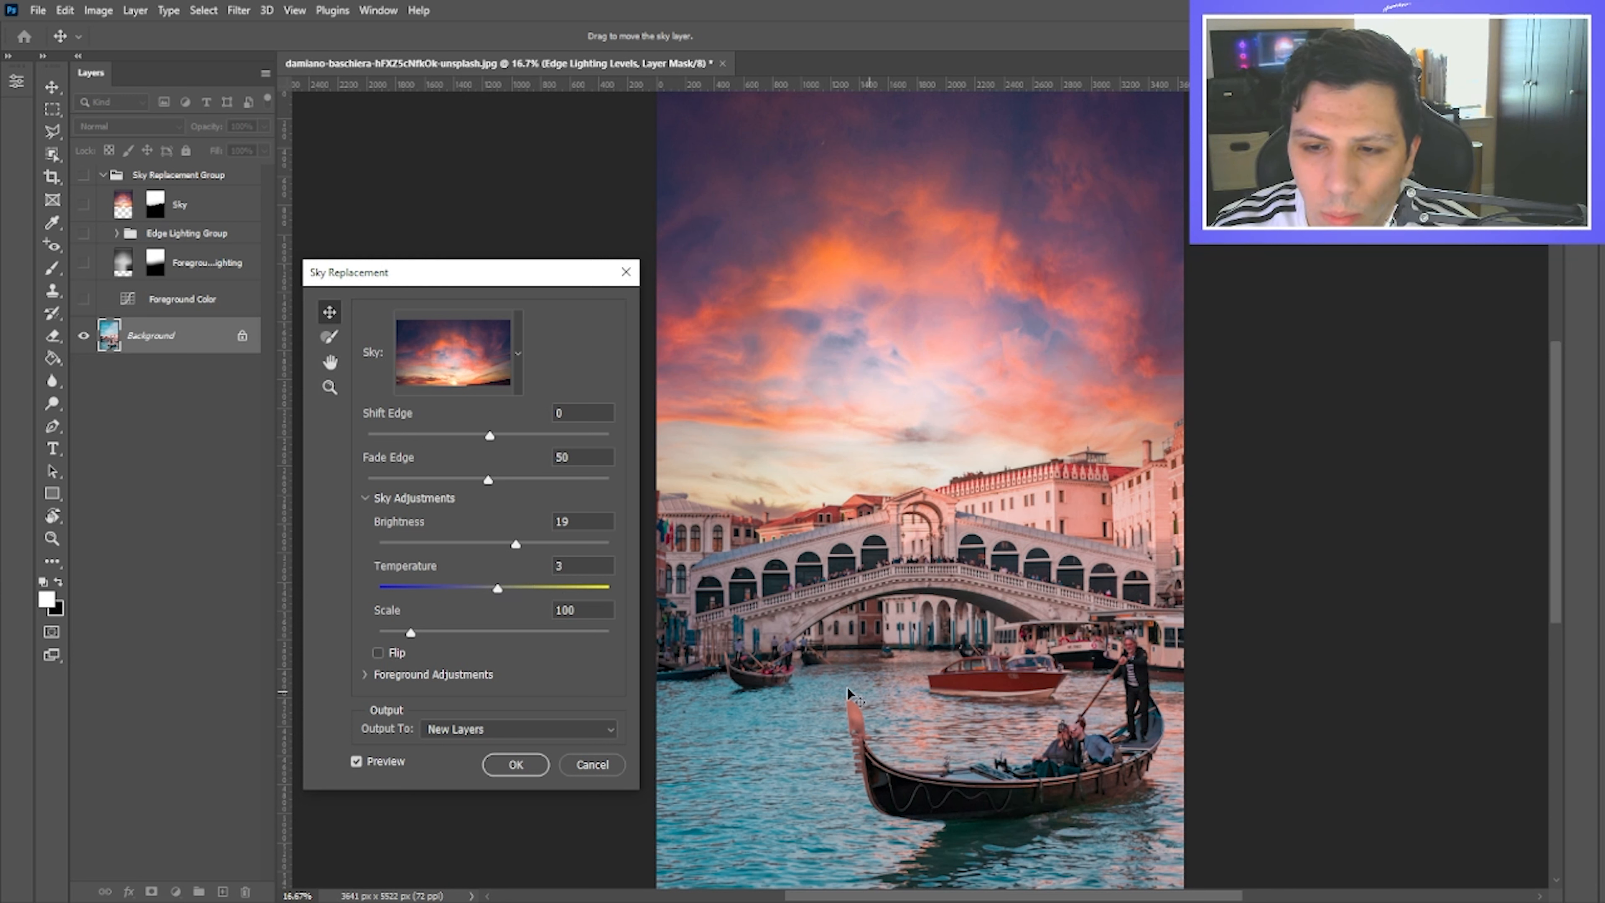
pyautogui.moveTo(498, 589); pyautogui.dragTo(622, 590)
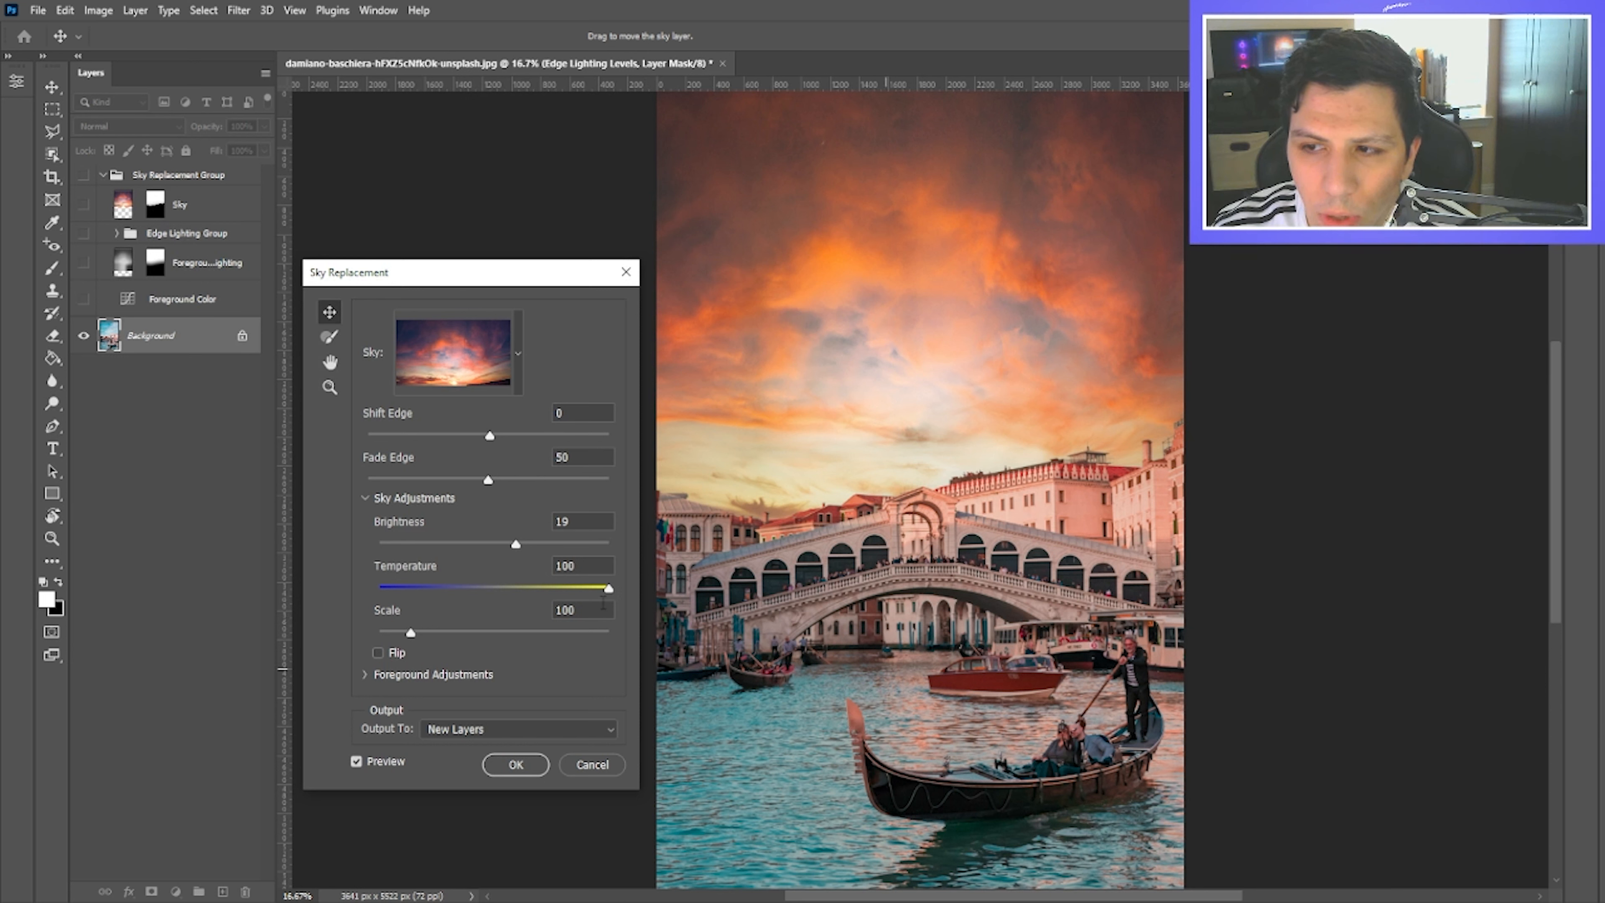
pyautogui.doubleClick(572, 565)
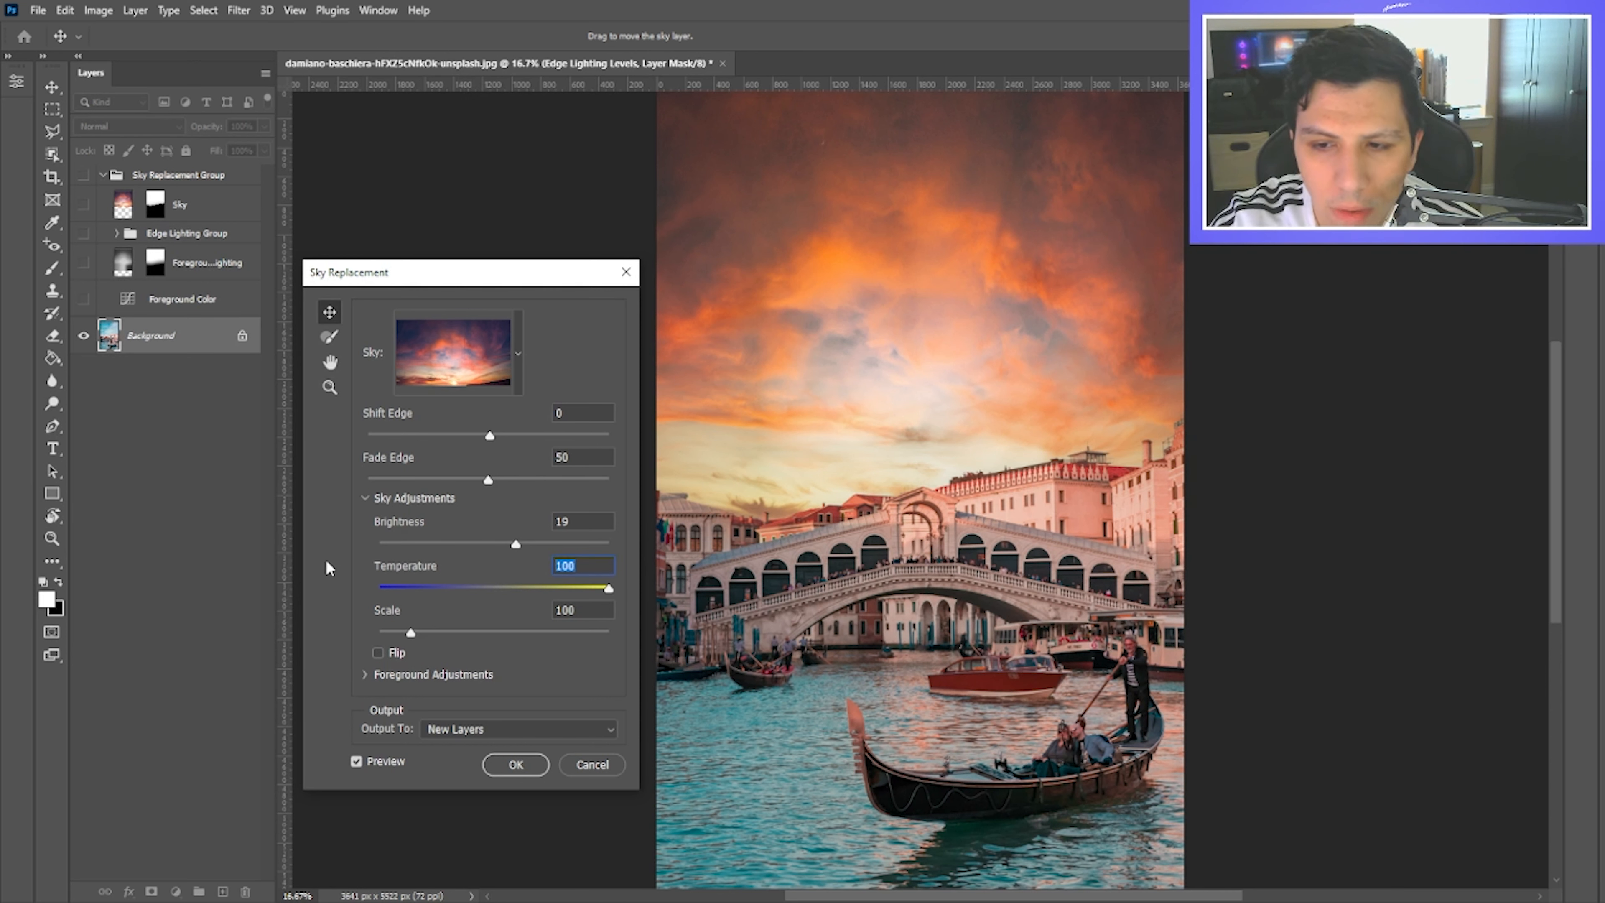
pyautogui.write('0')
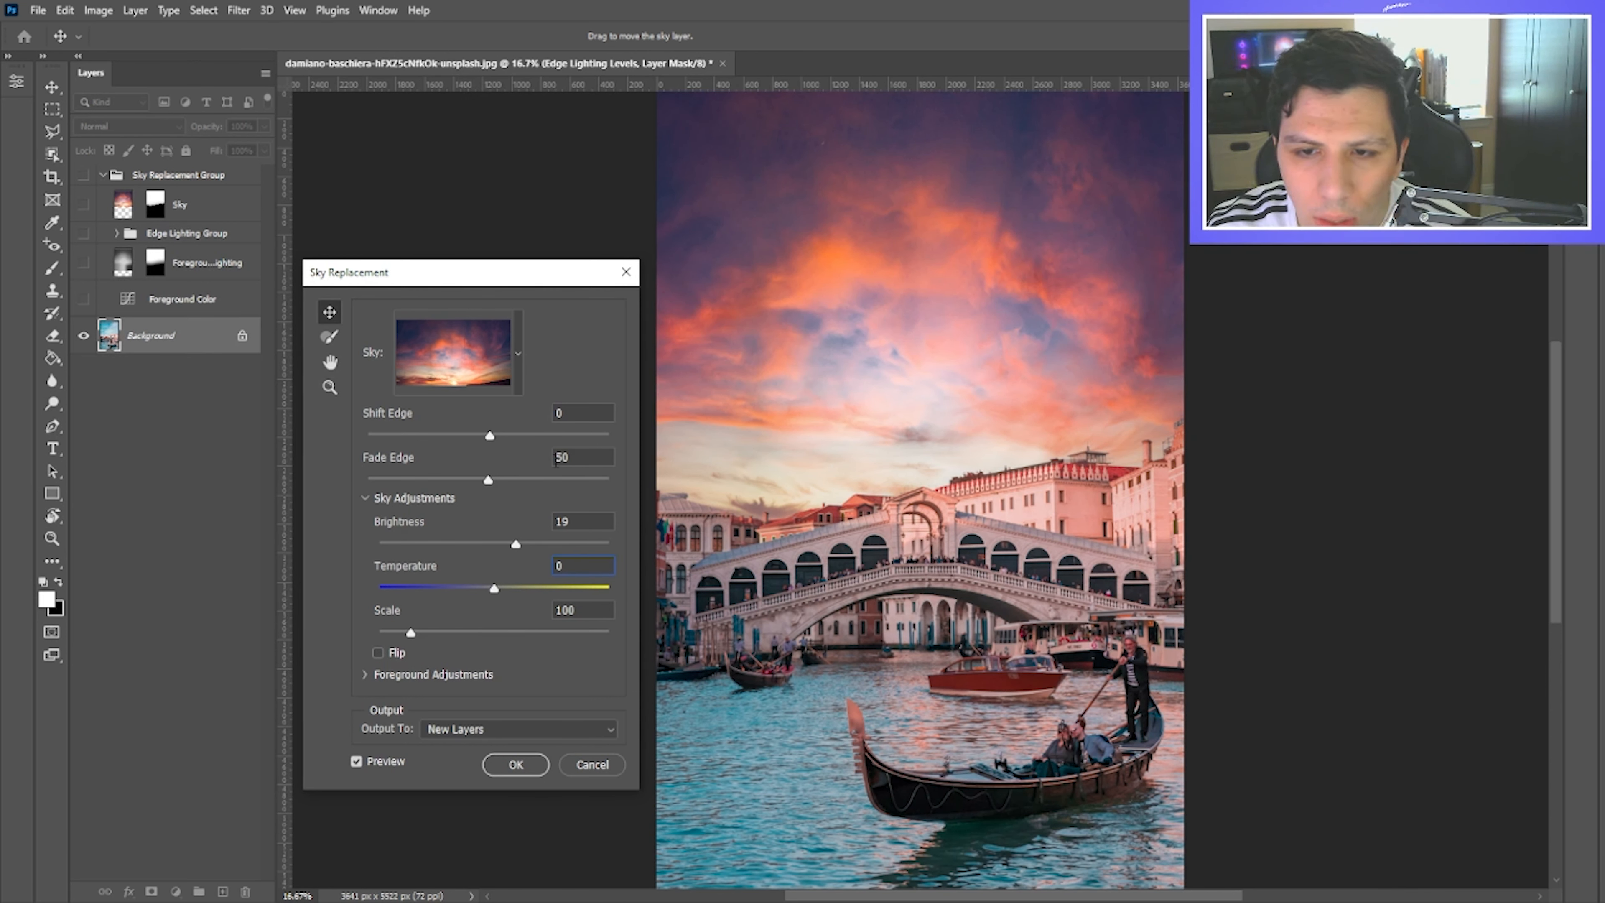
# Step: Try Shift Edge values of 57 and 100 on the sunset sky, then reduce it close to zero
pyautogui.moveTo(491, 435); pyautogui.dragTo(557, 436)
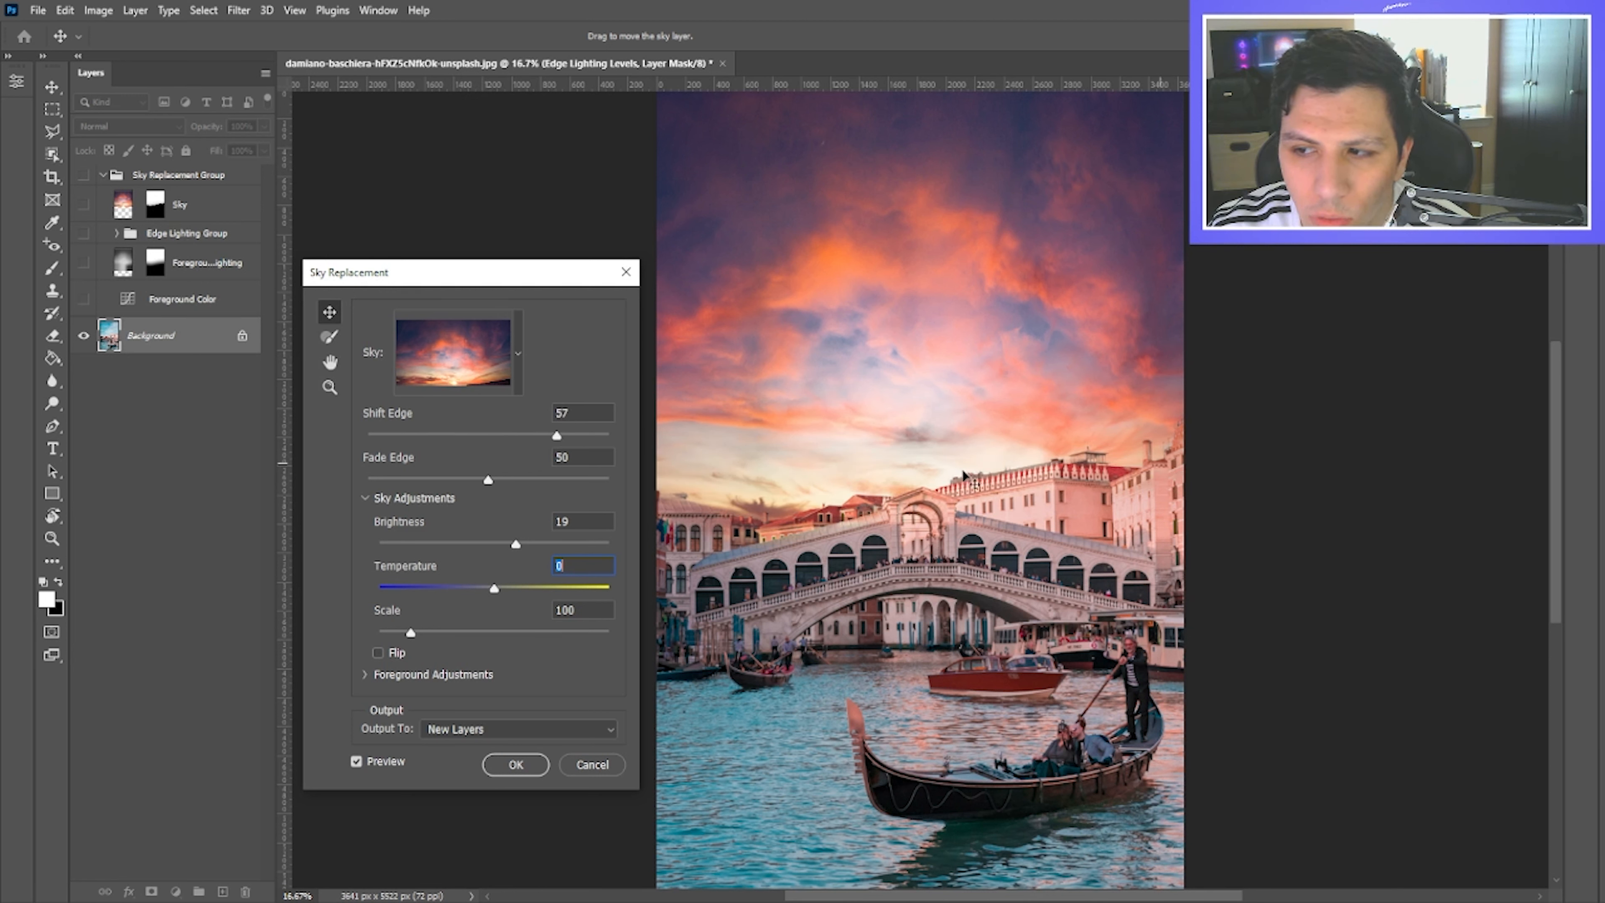
pyautogui.moveTo(557, 437); pyautogui.dragTo(611, 437)
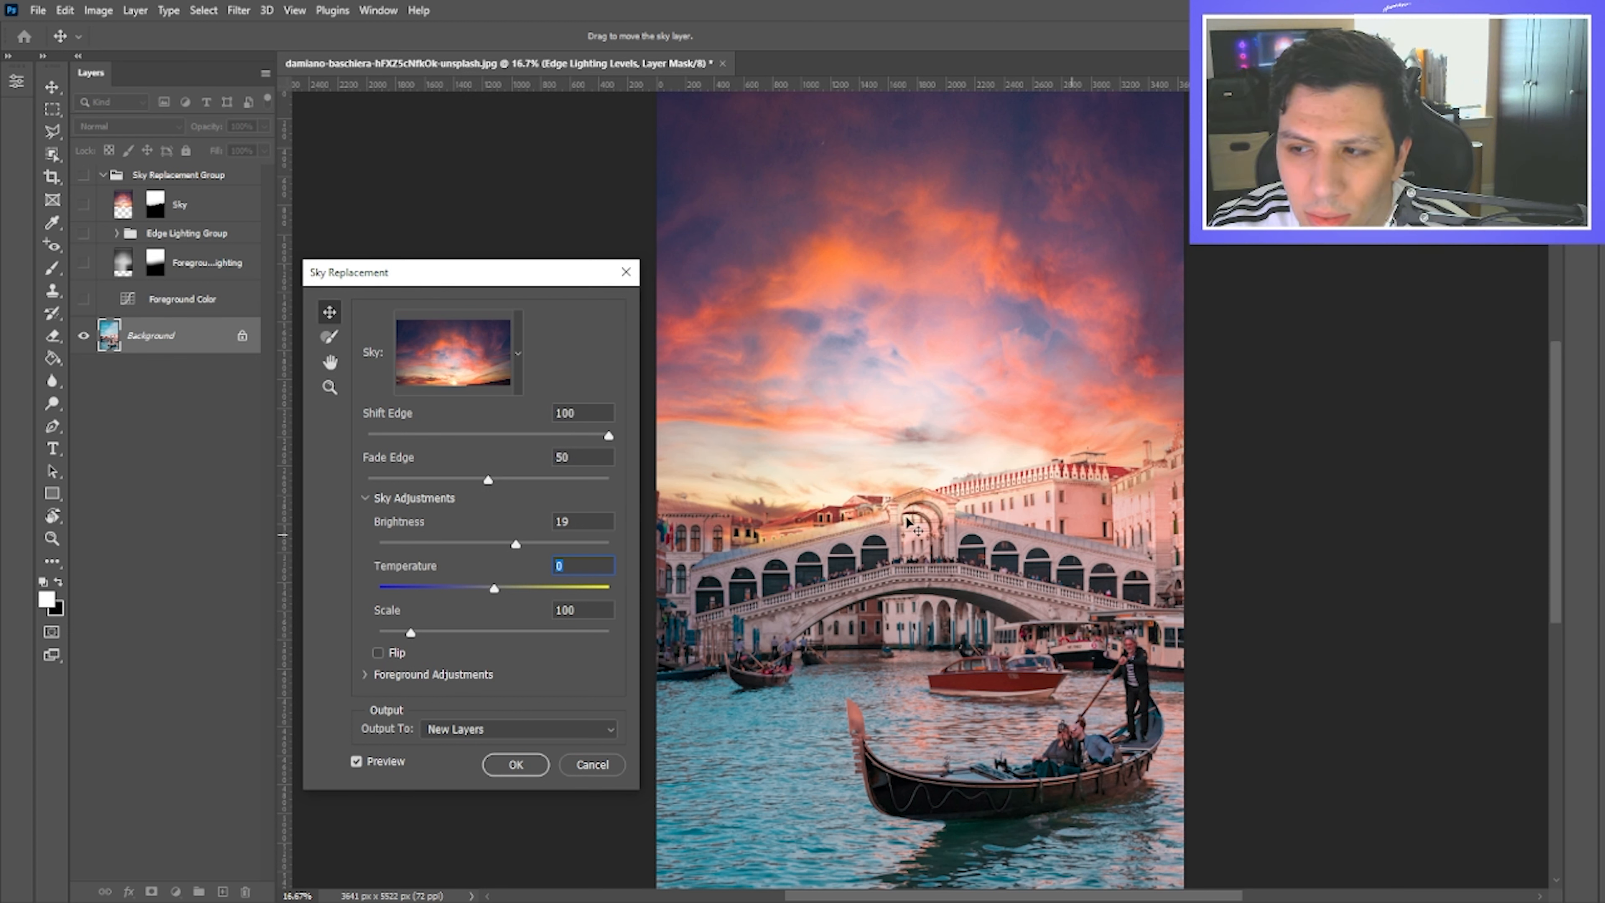
pyautogui.click(502, 436)
# Step: Set both Fade Edge and Shift Edge of the replacement sky to 0
pyautogui.moveTo(502, 437); pyautogui.dragTo(354, 470)
pyautogui.write('0')
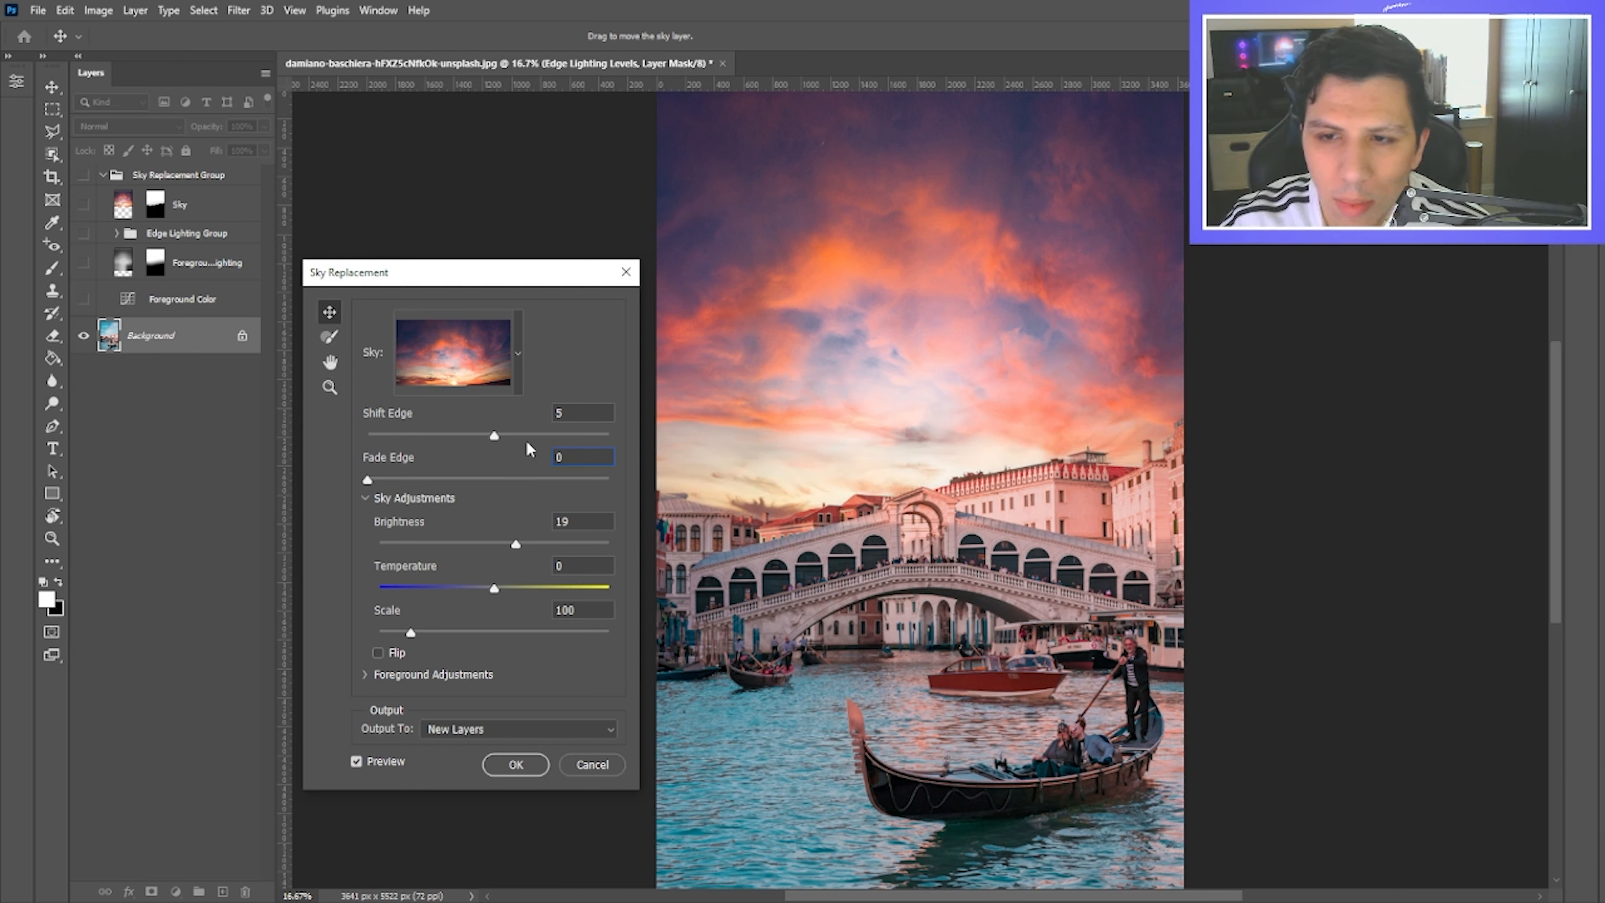
pyautogui.hotkey('shift', 'Tab')
pyautogui.write('0')
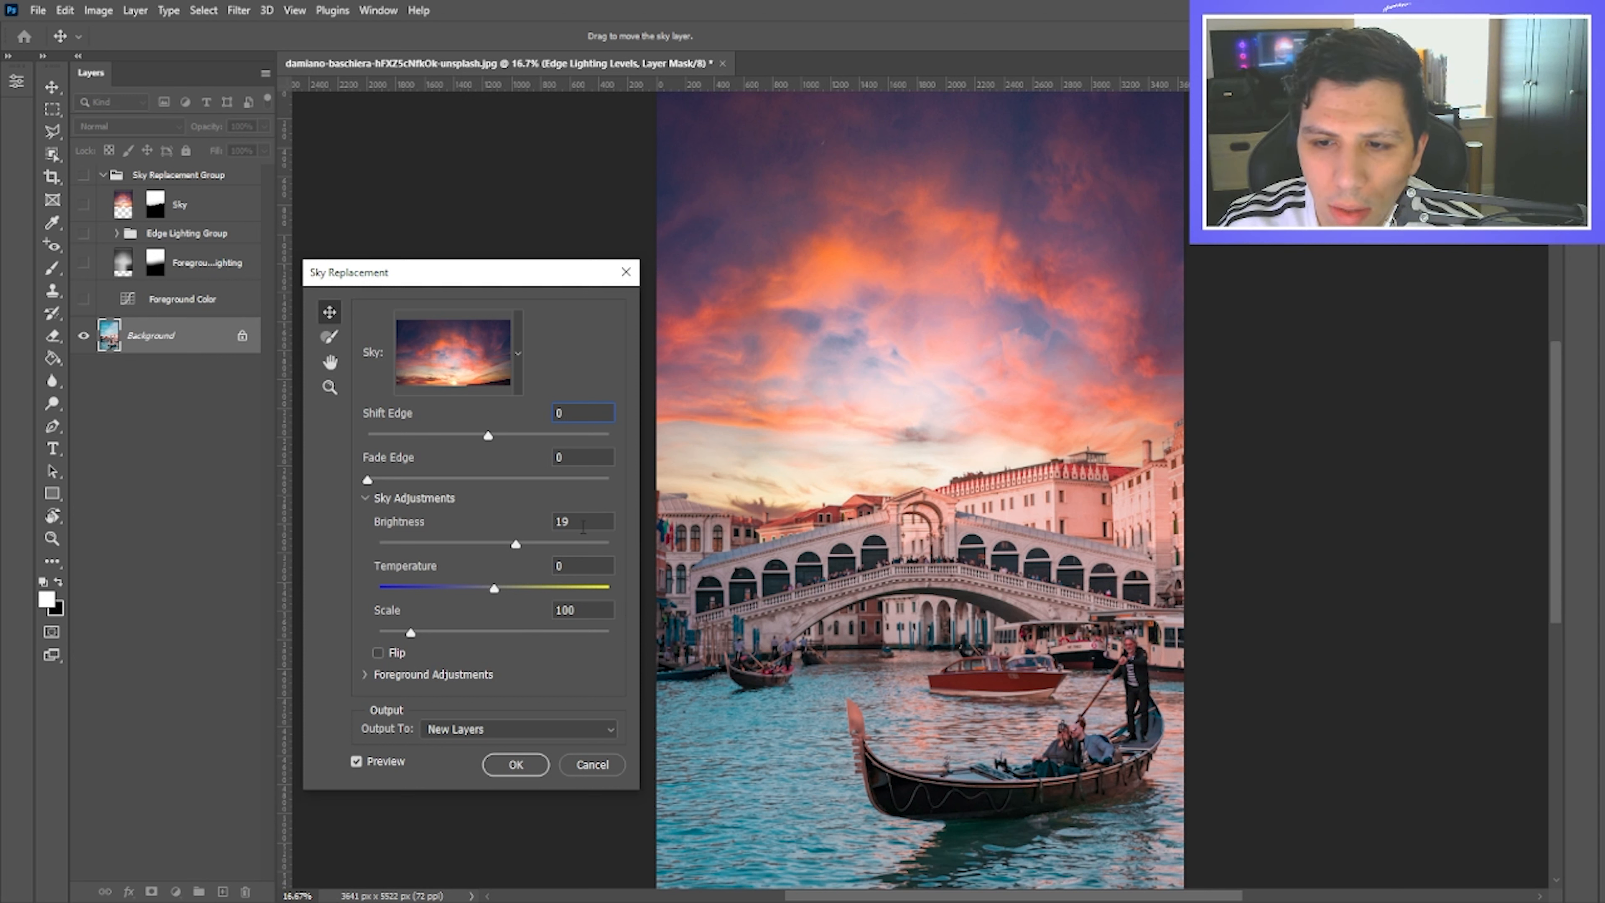
# Step: Set the sky's brightness to 0 and apply the sky replacement, output to new layers
pyautogui.moveTo(580, 522); pyautogui.dragTo(448, 569)
pyautogui.press('BackSpace')
pyautogui.write('0')
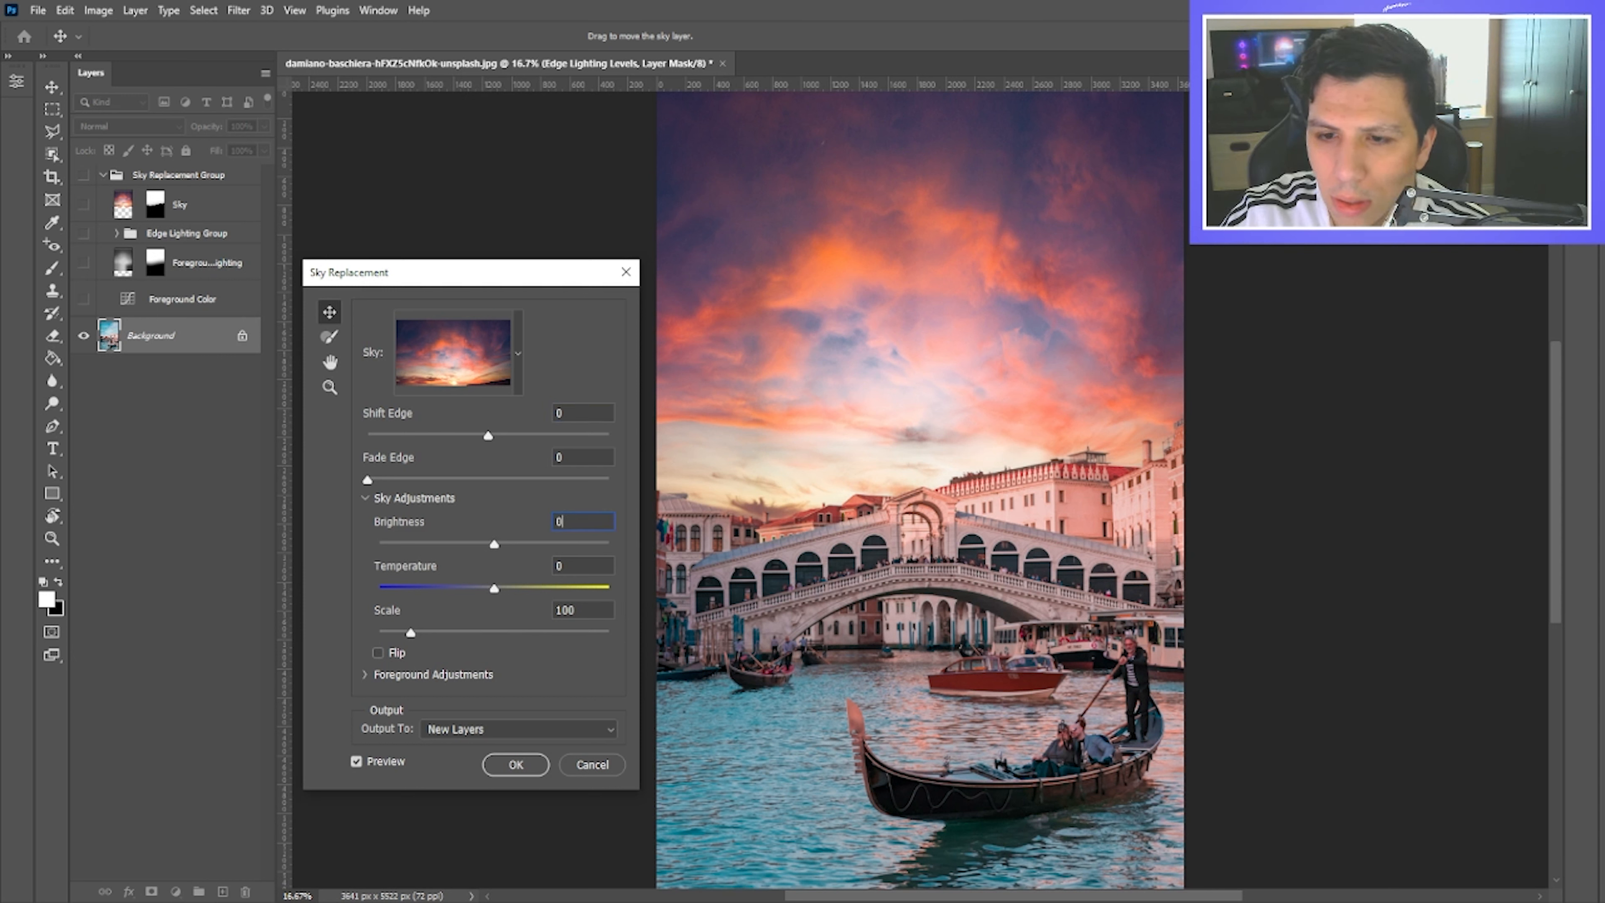
pyautogui.press('Return')
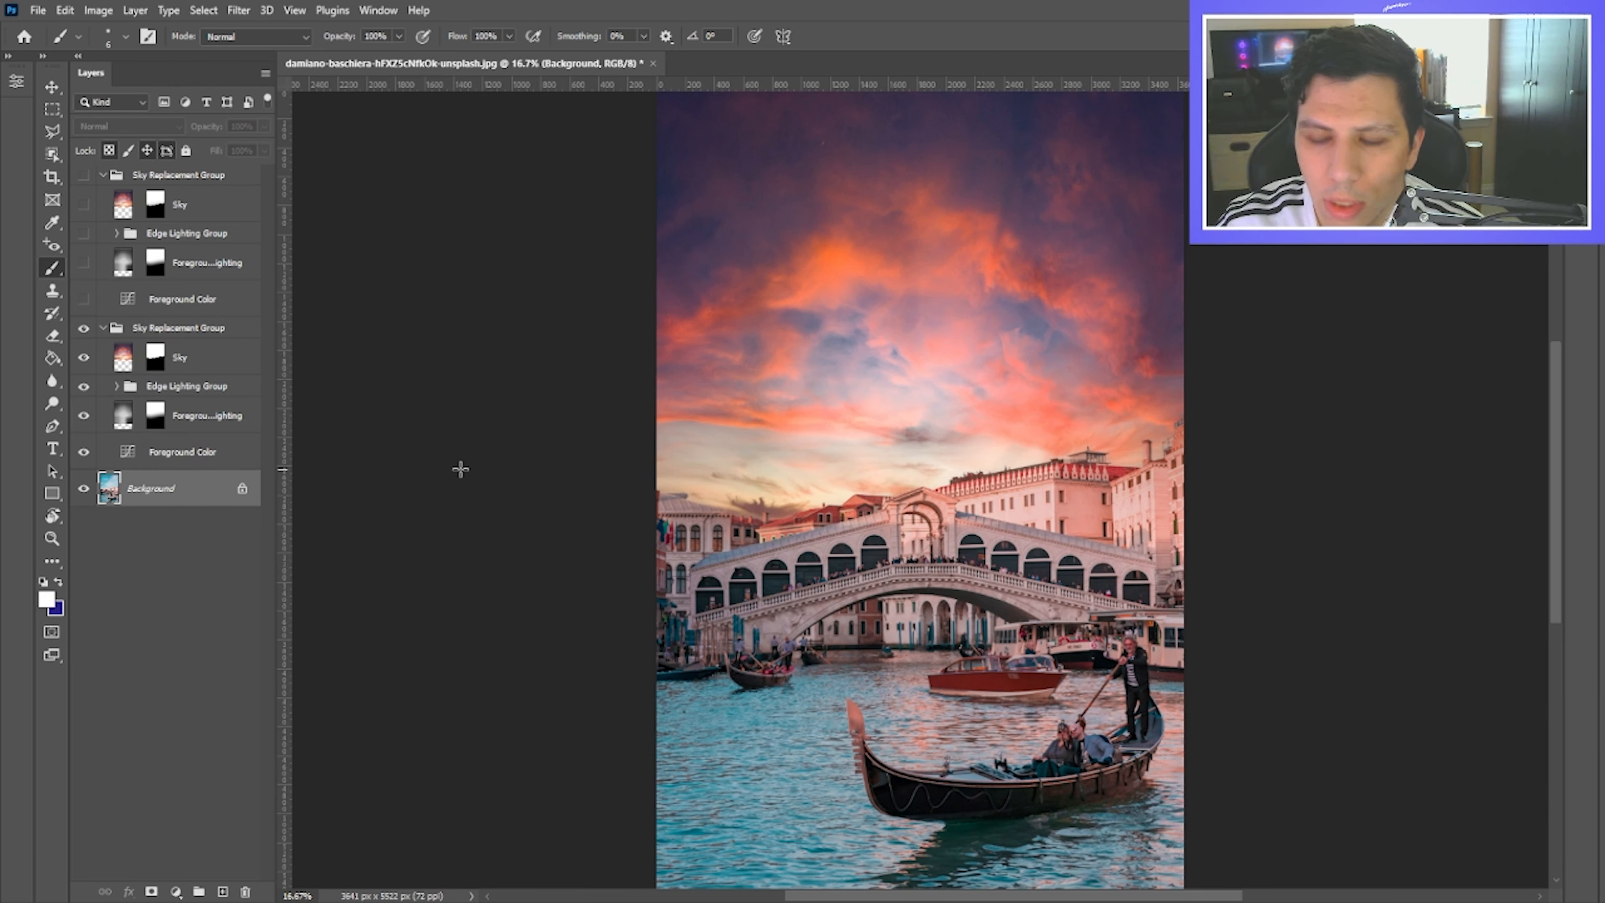